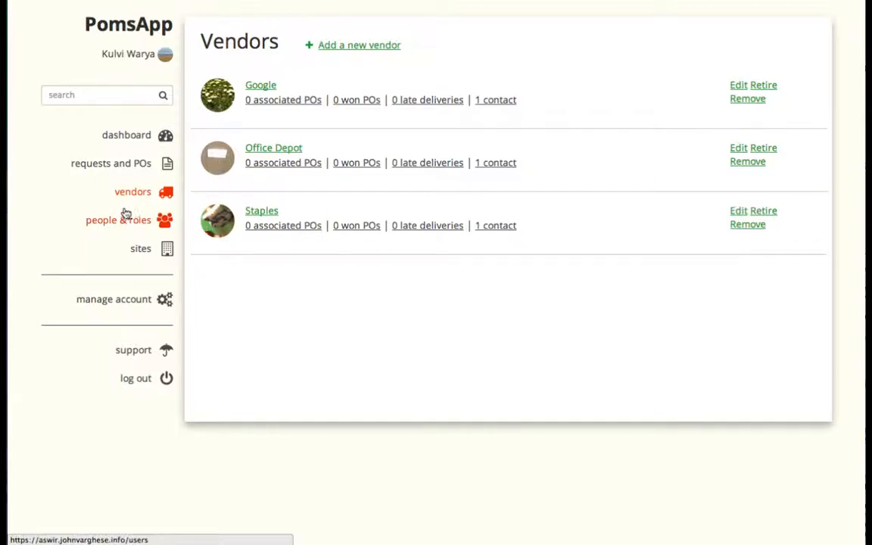
- Create a new purchase request named "Office supplies for the new project at Yahoo"
{"action": "left_click", "coordinate": [118, 166]}
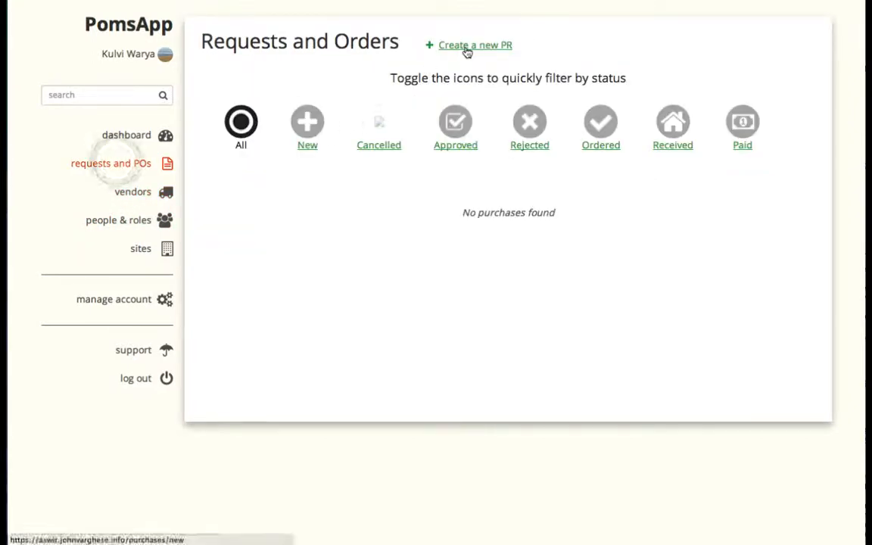
{"action": "left_click", "coordinate": [468, 47]}
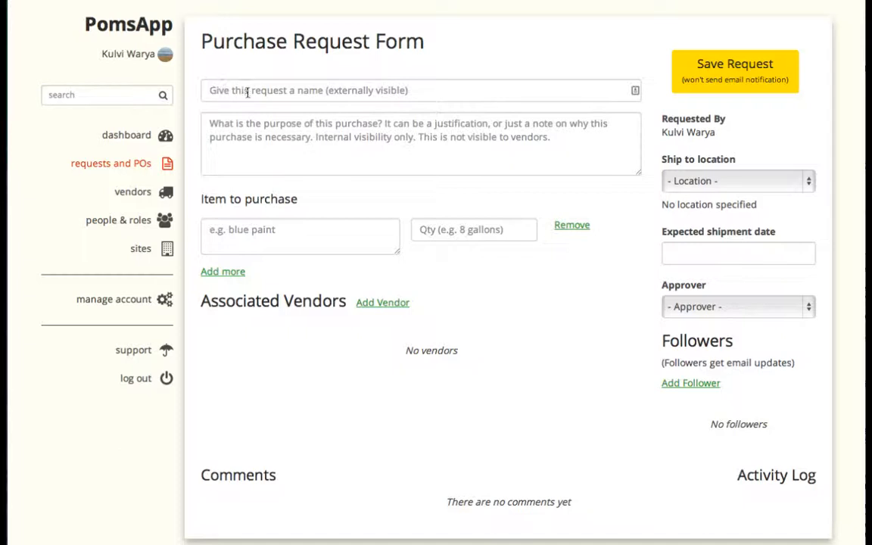
{"action": "left_click", "coordinate": [418, 91]}
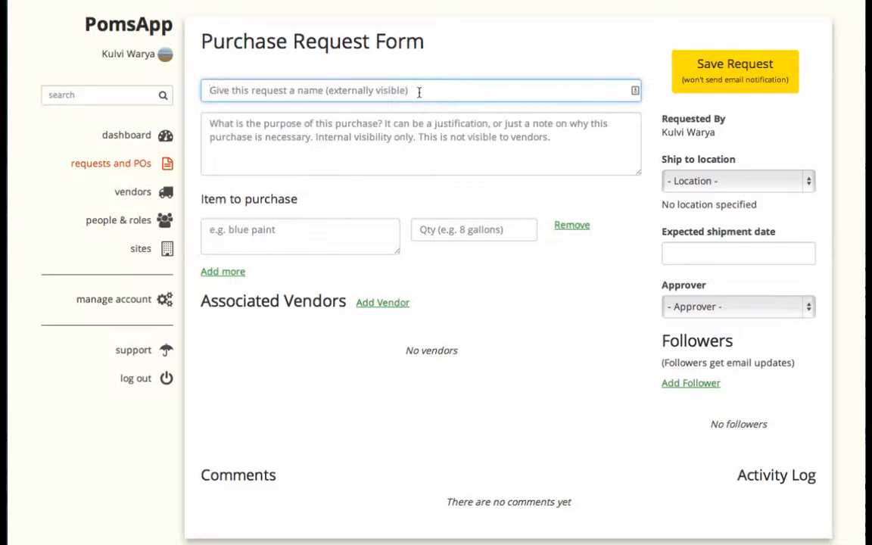
{"action": "type", "text": "Office supp"}
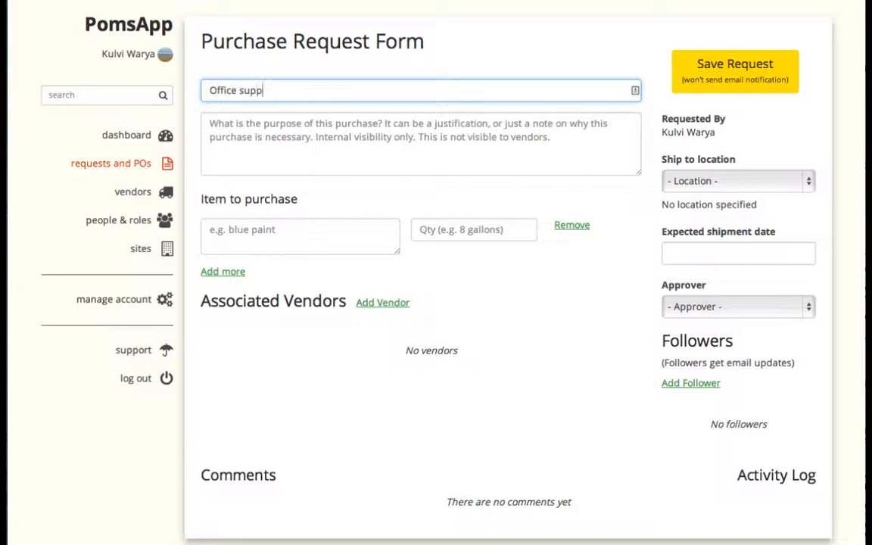
{"action": "type", "text": "lief"}
{"action": "key", "text": "BackSpace"}
{"action": "key", "text": "BackSpace"}
{"action": "type", "text": "s for the ne new"}
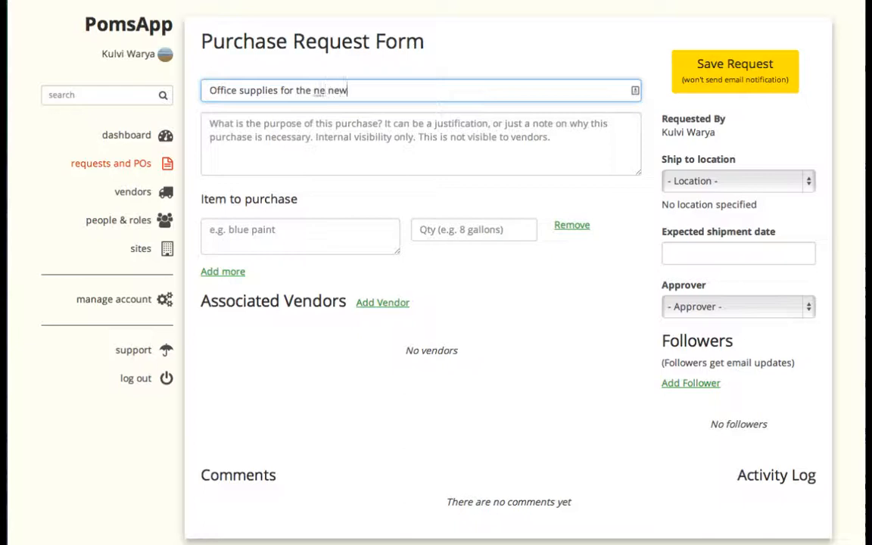
{"action": "key", "text": "BackSpace"}
{"action": "key", "text": "BackSpace"}
{"action": "key", "text": "BackSpace"}
{"action": "key", "text": "BackSpace"}
{"action": "type", "text": "w project at Yahoo"}
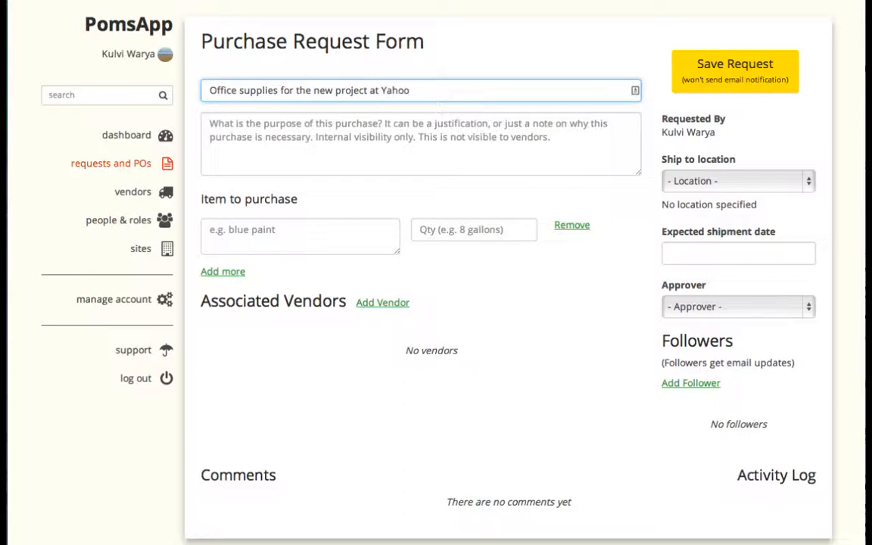
- Enter the purchase purpose as "Need a new laptop and printer for the Yahoo marketing project."
{"action": "key", "text": "Tab"}
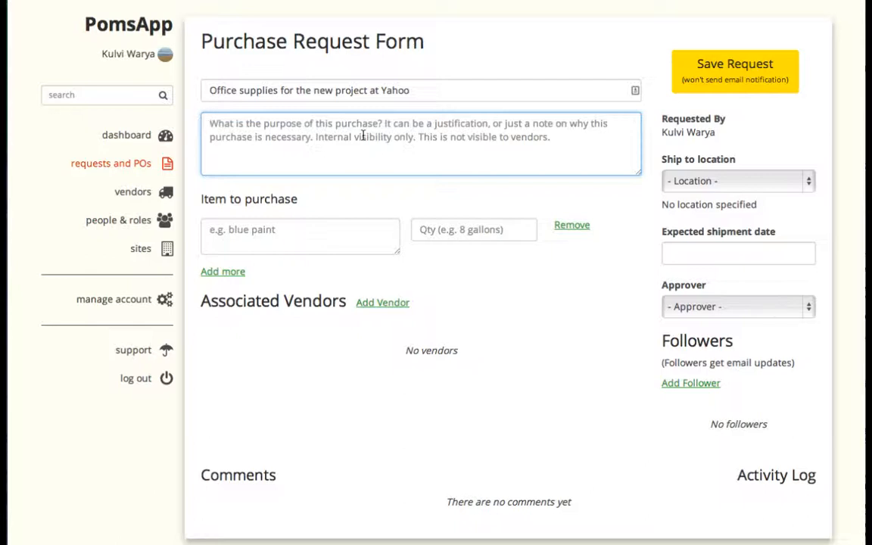
{"action": "type", "text": "Need"}
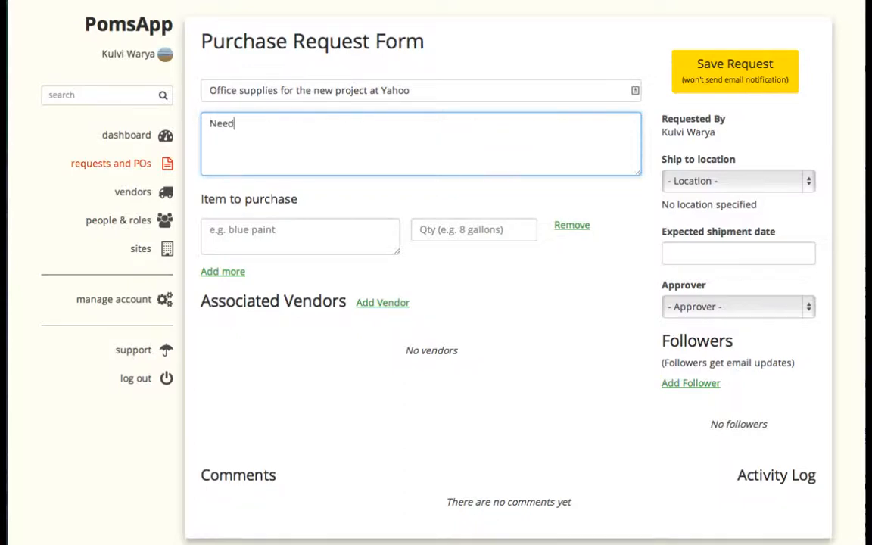
{"action": "type", "text": " a new laptop and printer for"}
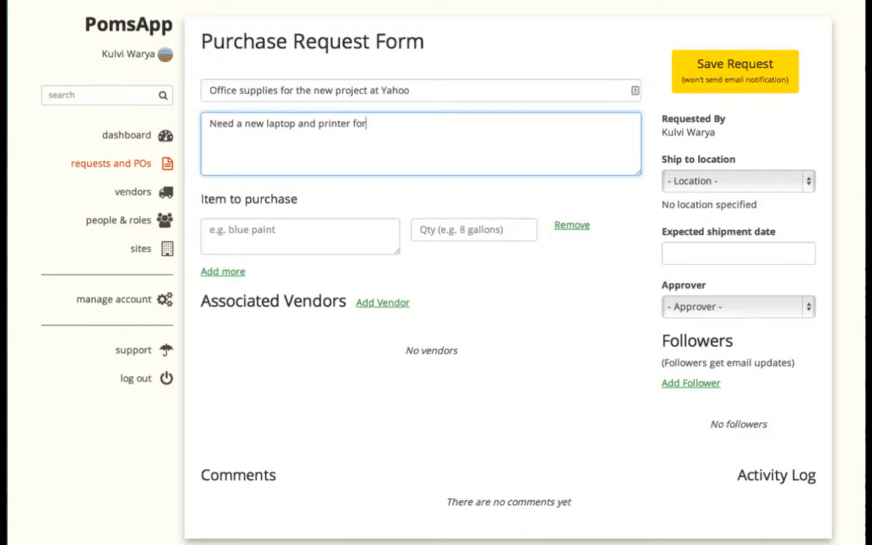
{"action": "type", "text": " the Yahoo marketin"}
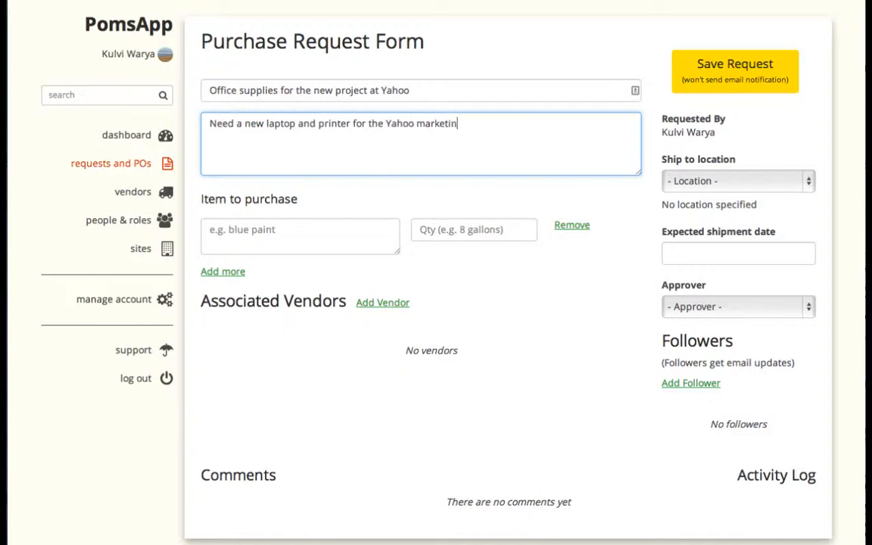
{"action": "type", "text": "g project."}
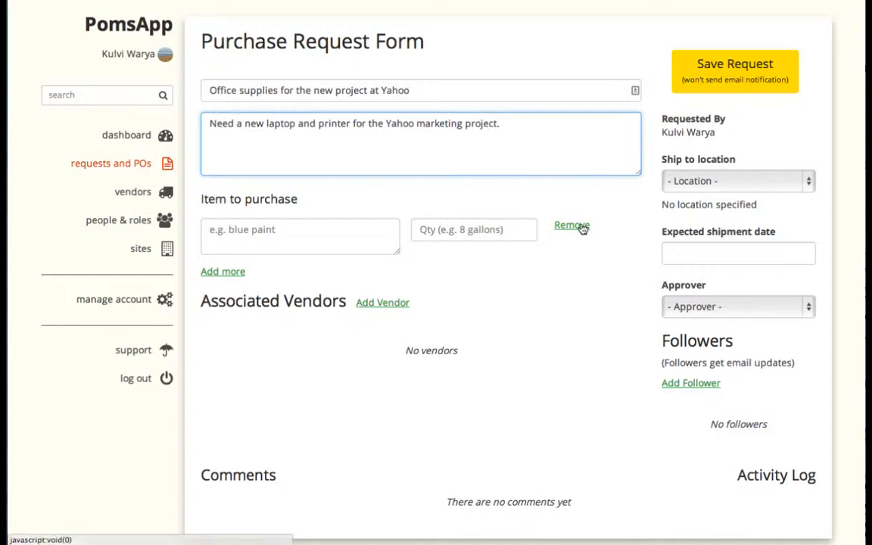
- Set the ship-to location to Reno Drive office and the expected shipment date to May 21, 2014
{"action": "left_click", "coordinate": [721, 182]}
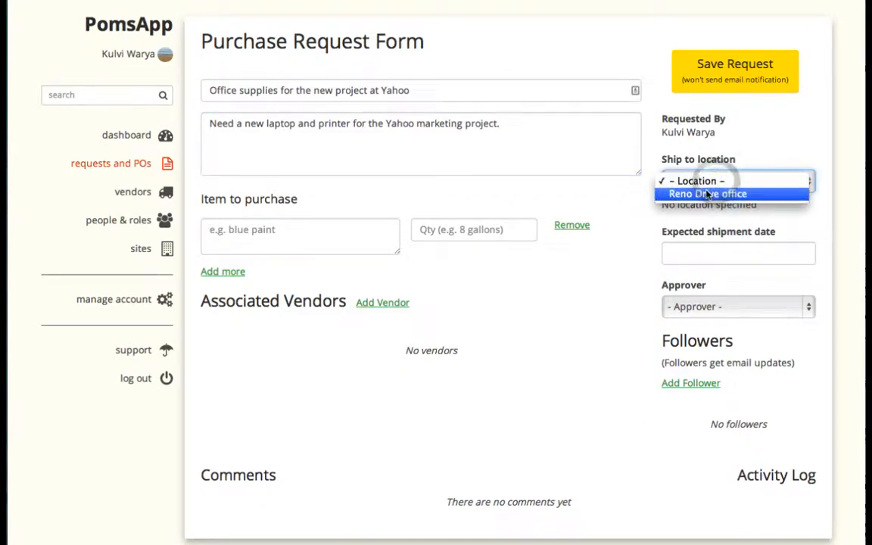
{"action": "left_click", "coordinate": [708, 194]}
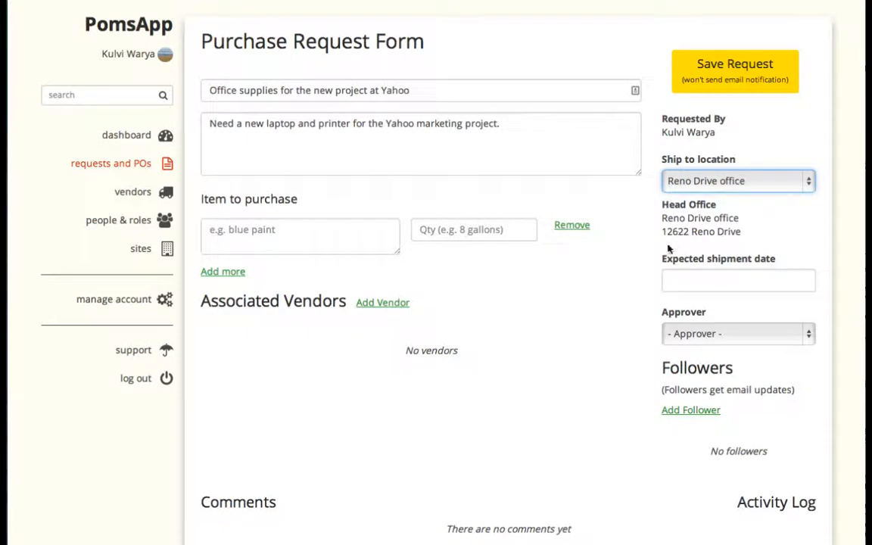
{"action": "left_click", "coordinate": [693, 284]}
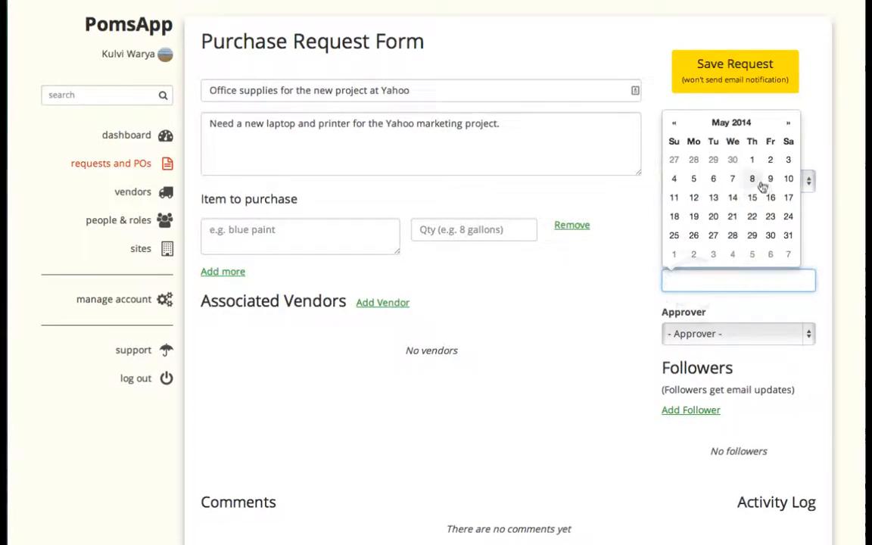
{"action": "left_click", "coordinate": [734, 219]}
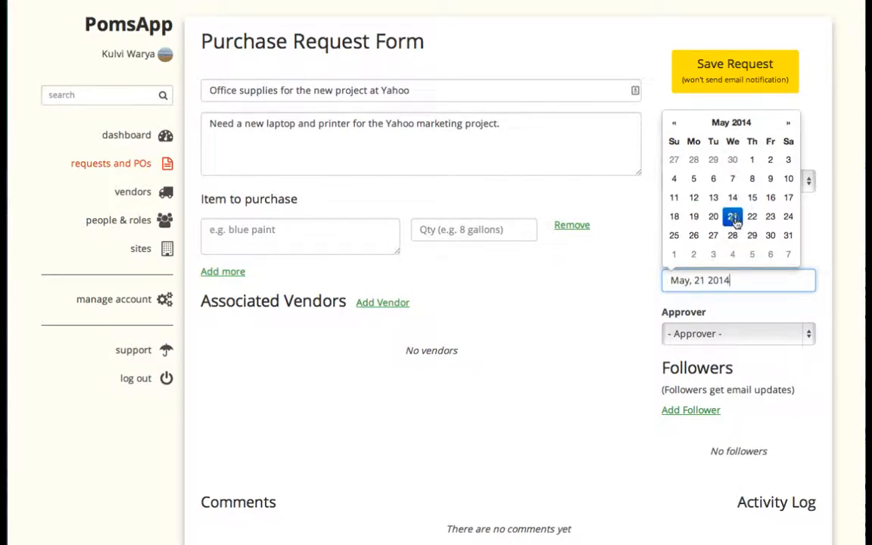
{"action": "left_click", "coordinate": [619, 283]}
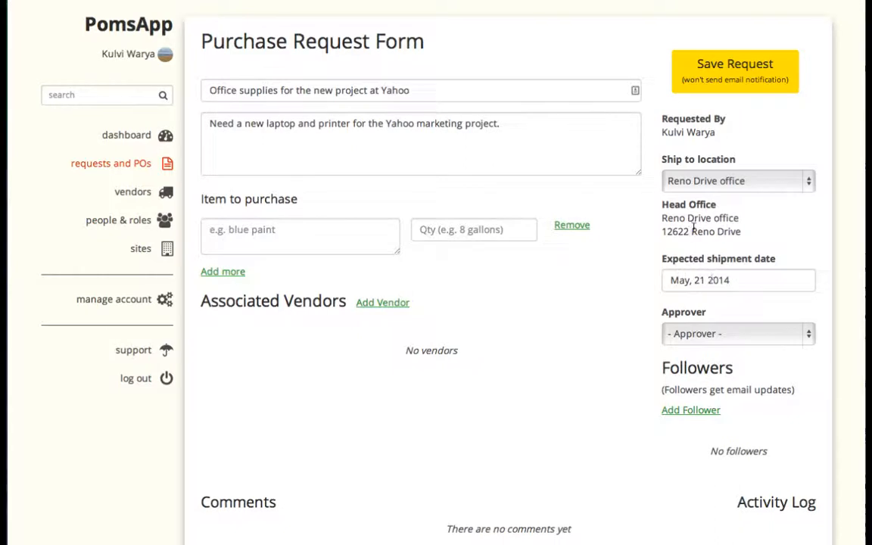
- Enter "Mac book air" as the first item to purchase, with a quantity of 1
{"action": "left_click", "coordinate": [320, 243]}
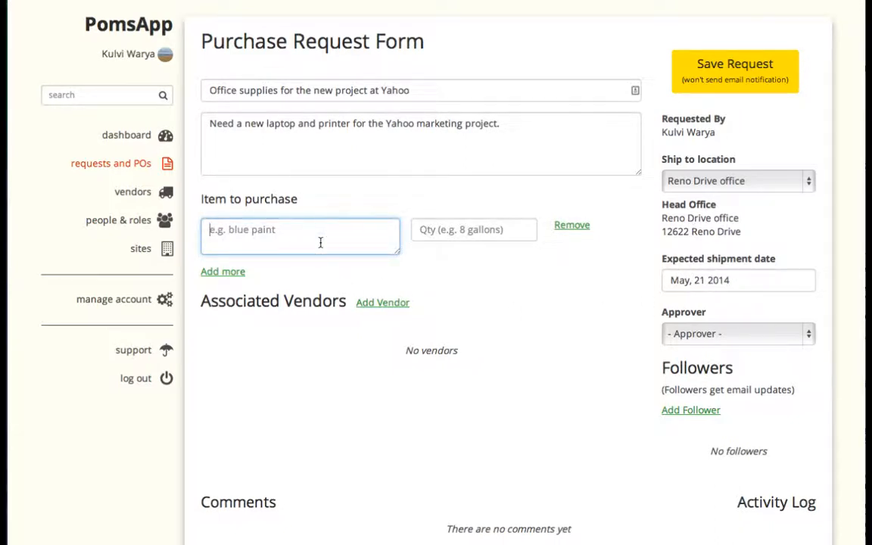
{"action": "type", "text": "Mac book air"}
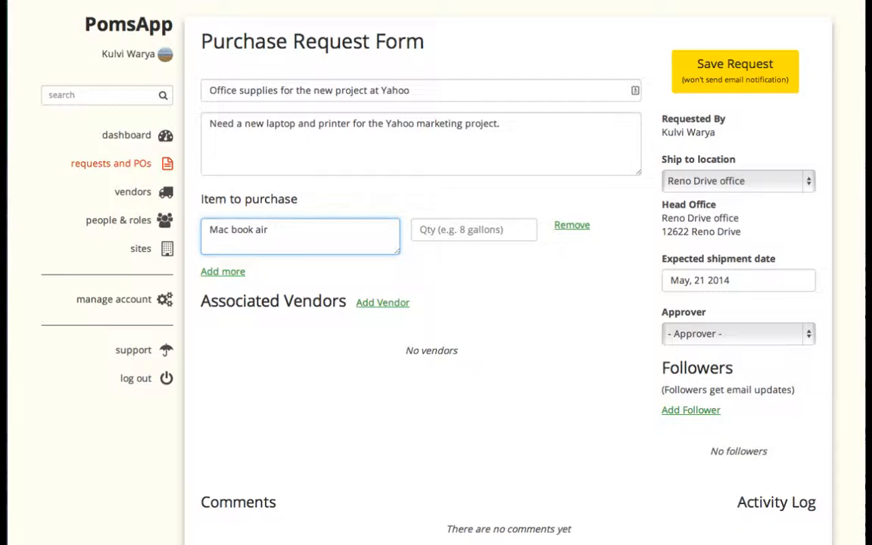
{"action": "key", "text": "Tab"}
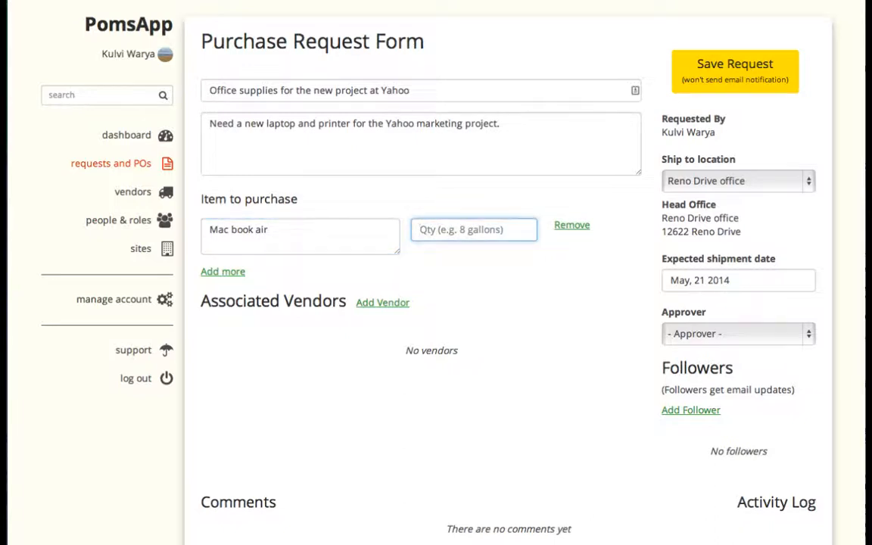
{"action": "type", "text": "1"}
{"action": "key", "text": "Tab"}
{"action": "key", "text": "Tab"}
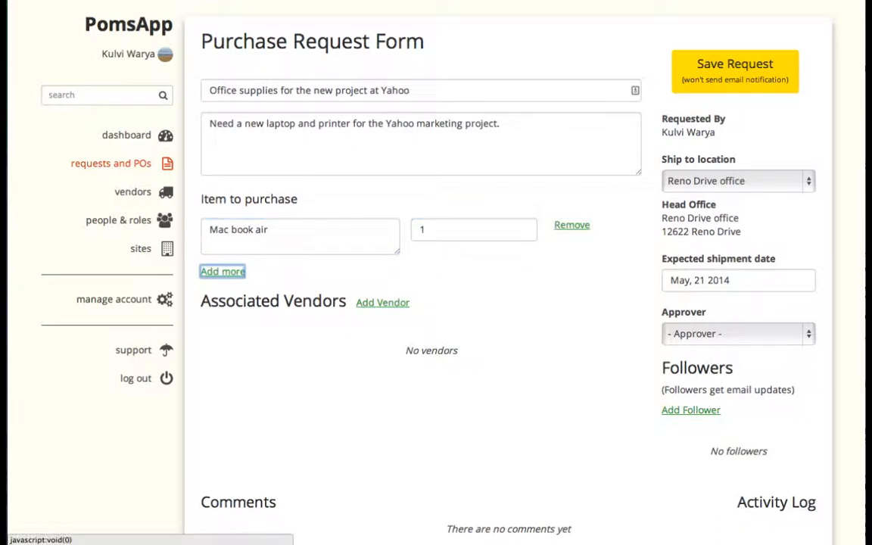
- Add a second item, "Epson stylus nx400 printer", with a quantity of 1
{"action": "left_click", "coordinate": [224, 272]}
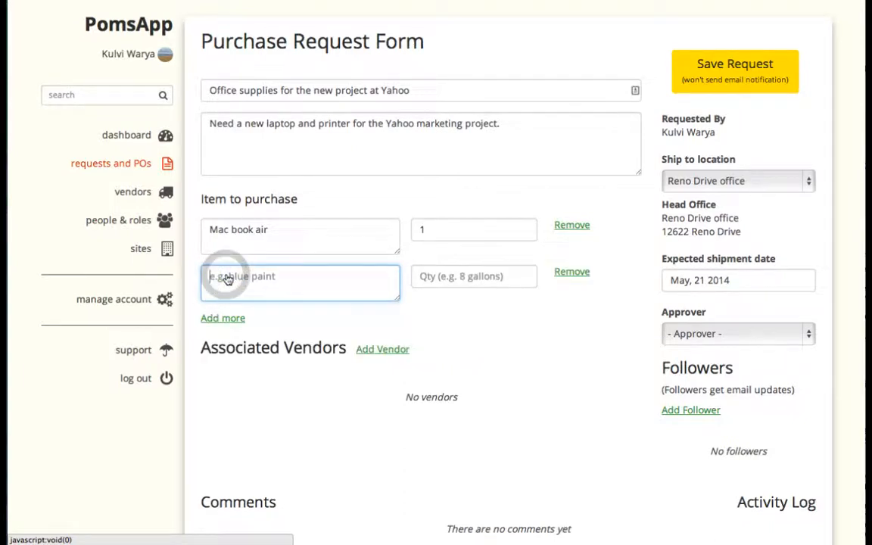
{"action": "type", "text": "E"}
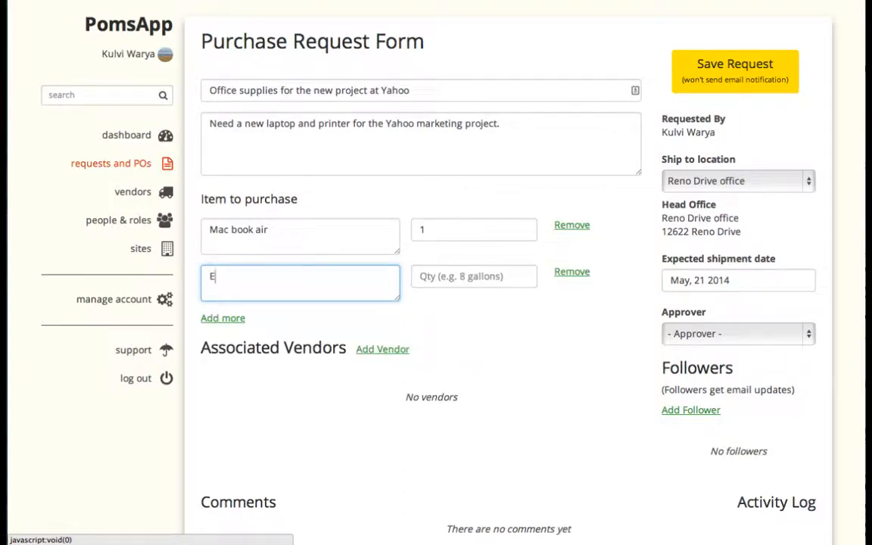
{"action": "type", "text": "pson stylus nx400 pr"}
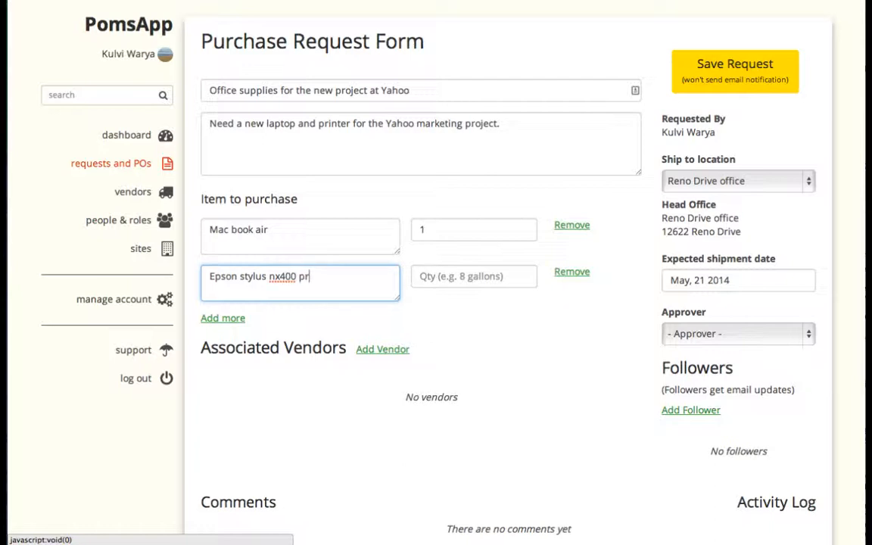
{"action": "type", "text": "inter"}
{"action": "key", "text": "Tab"}
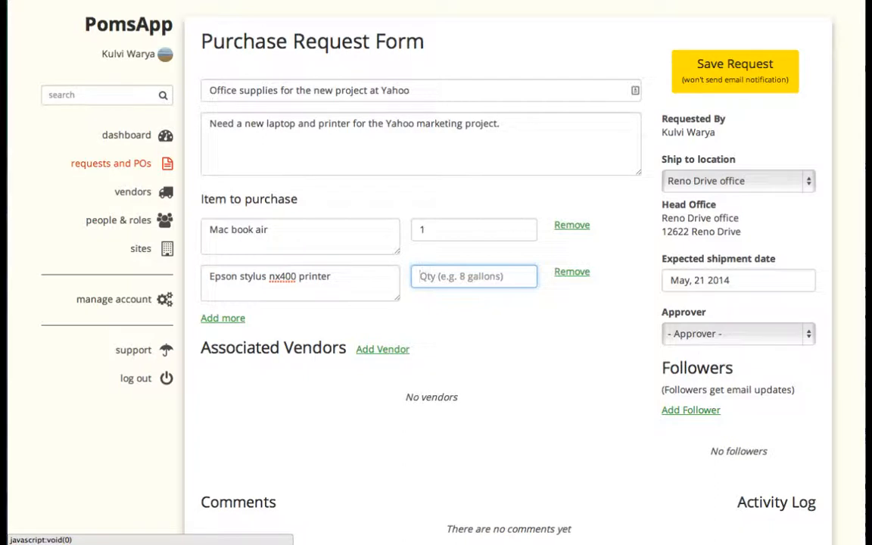
{"action": "type", "text": "1"}
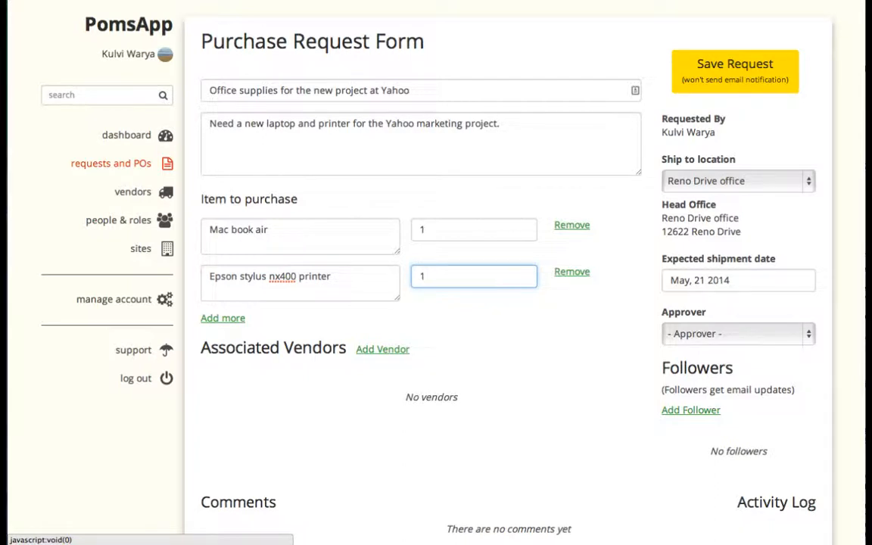
- Add a third item, "20 lb paper 8.5 x 11", with a quantity of "1000 sheets", and save the request
{"action": "left_click", "coordinate": [219, 319]}
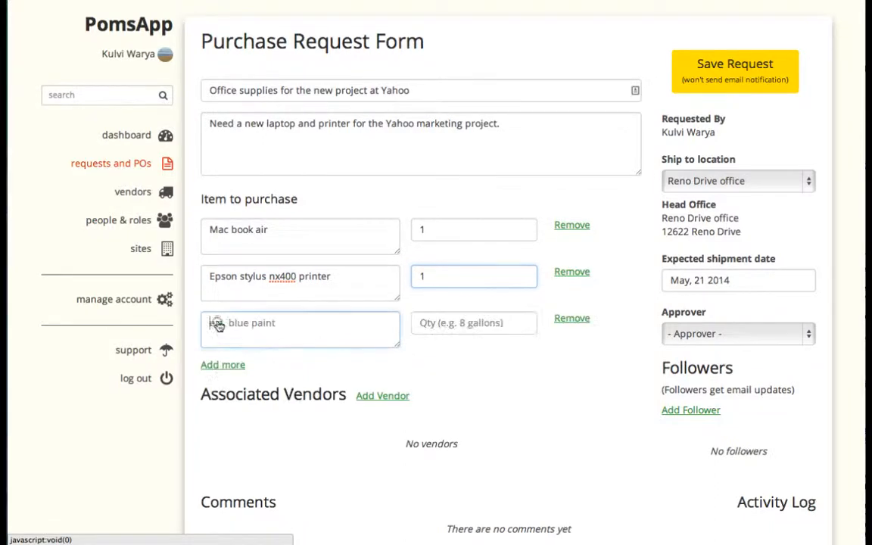
{"action": "left_click", "coordinate": [256, 328]}
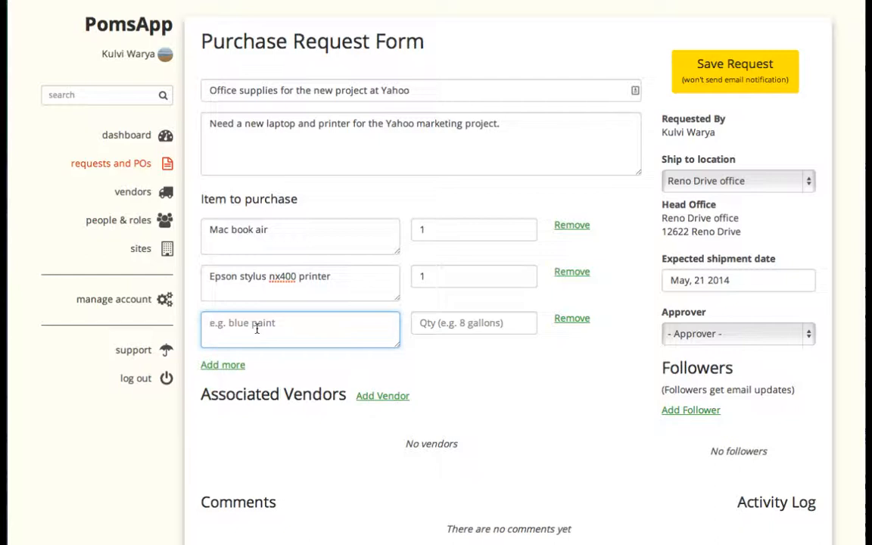
{"action": "type", "text": "20 lb paper 8.5 x 11"}
{"action": "key", "text": "Tab"}
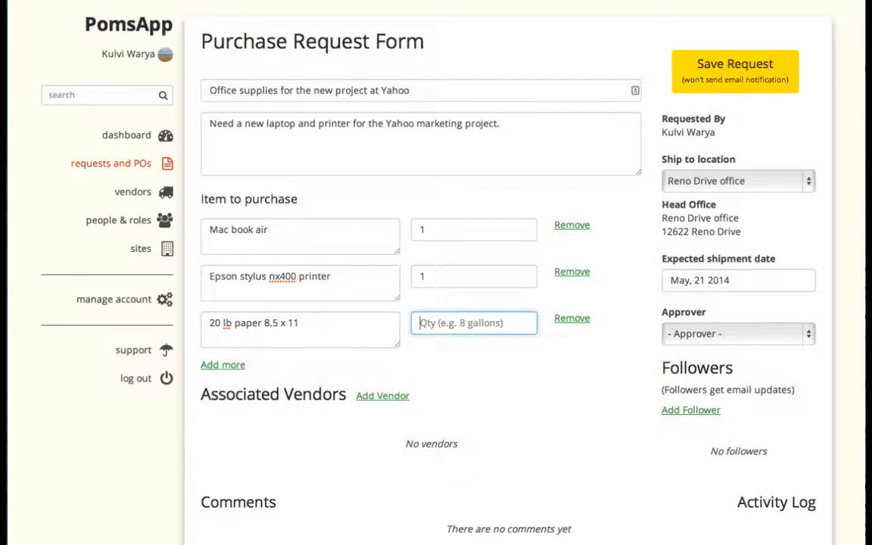
{"action": "type", "text": "1000 she"}
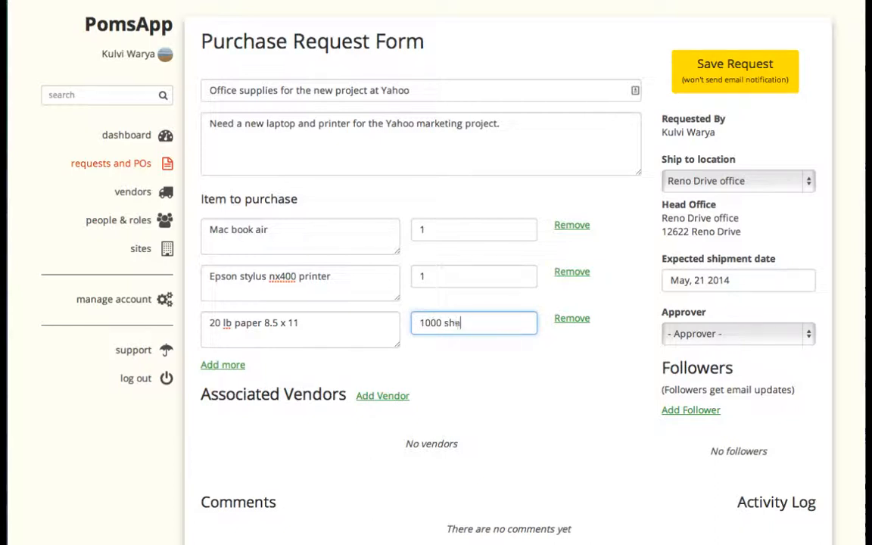
{"action": "type", "text": "ets"}
{"action": "left_click", "coordinate": [733, 80]}
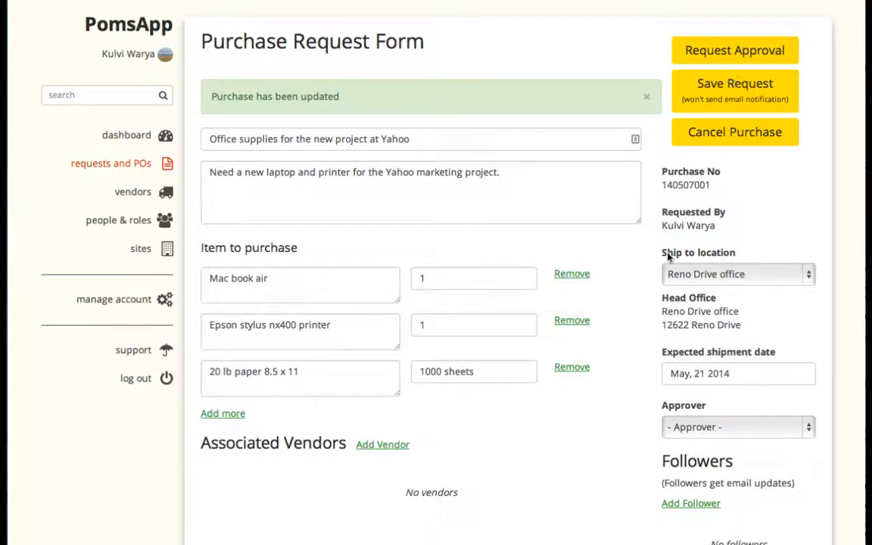
- Start adding associated vendors to the purchase request and select Office Depot and Staples
{"action": "scroll", "coordinate": [621, 230], "scroll_direction": "down", "scroll_amount": 3}
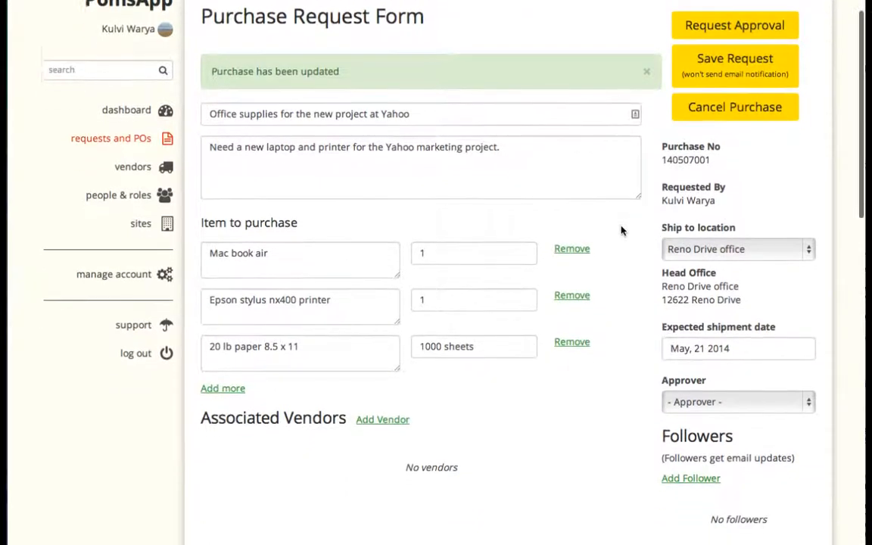
{"action": "scroll", "coordinate": [621, 230], "scroll_direction": "down", "scroll_amount": 3}
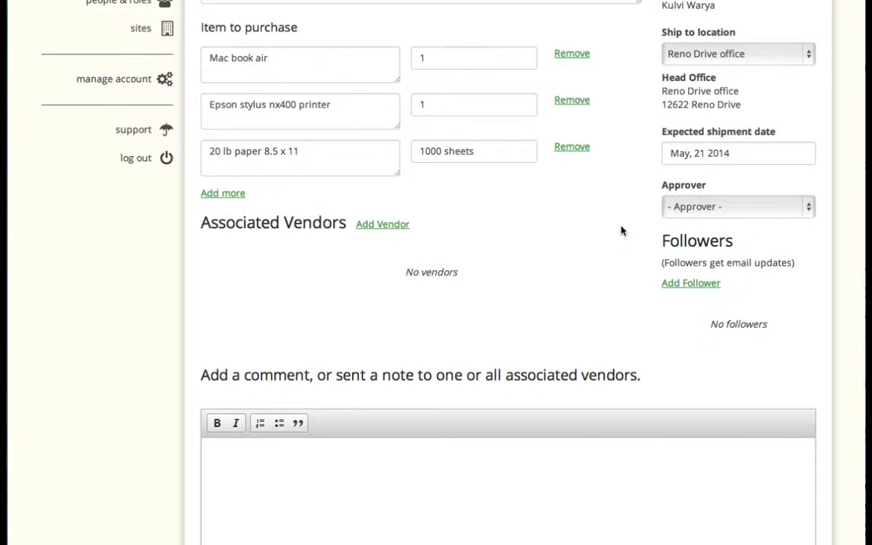
{"action": "left_click", "coordinate": [382, 225]}
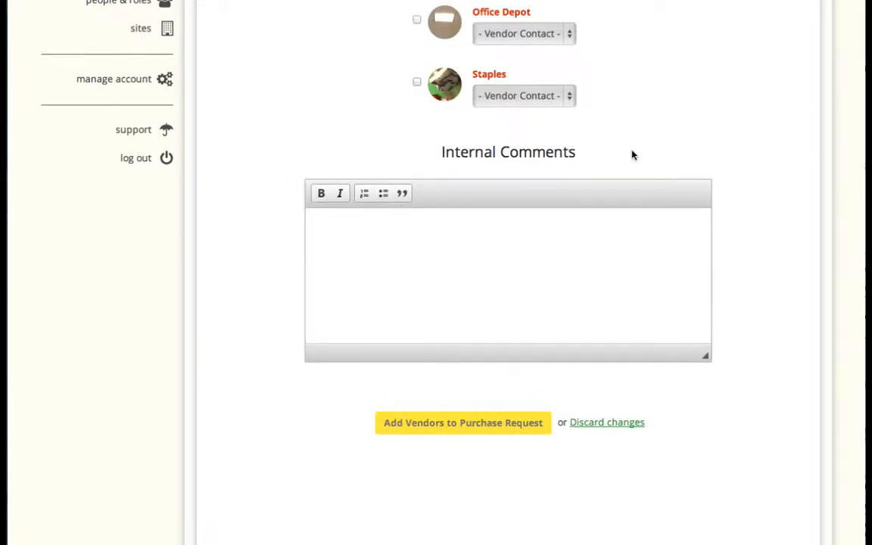
{"action": "scroll", "coordinate": [633, 155], "scroll_direction": "up", "scroll_amount": 4}
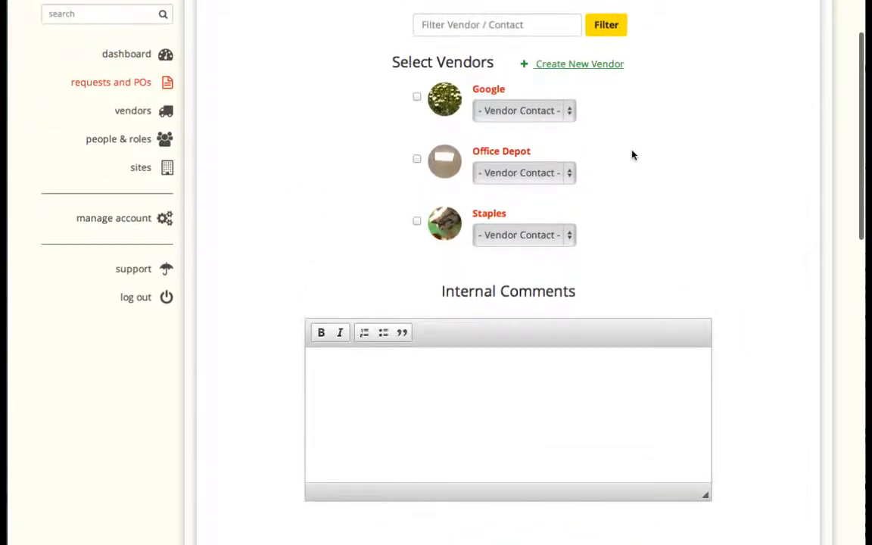
{"action": "scroll", "coordinate": [633, 154], "scroll_direction": "up", "scroll_amount": 1}
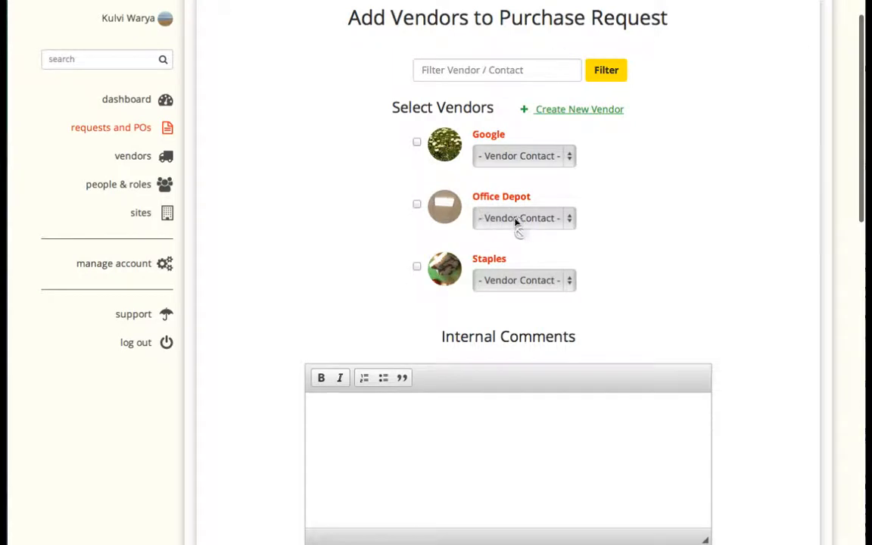
{"action": "left_click", "coordinate": [416, 206]}
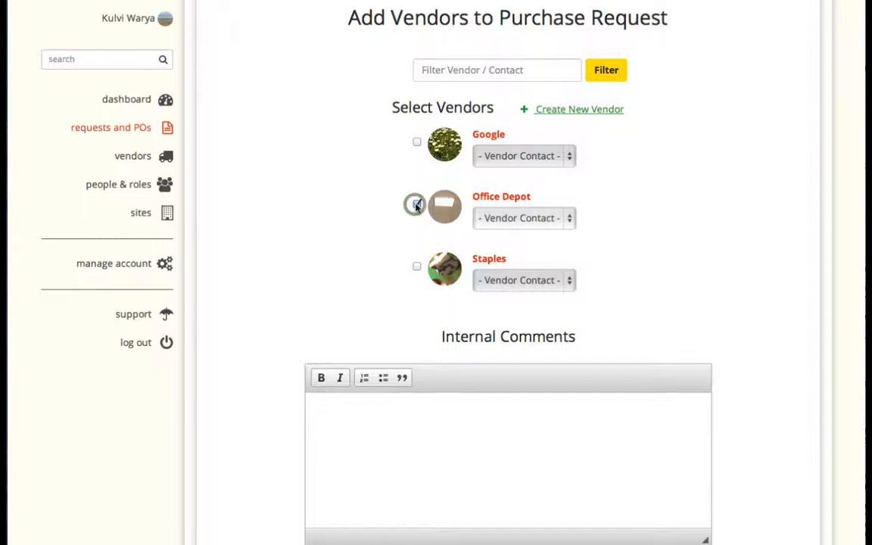
{"action": "left_click", "coordinate": [417, 266]}
- Assign the available vendor contact to Office Depot and to Staples, and add both vendors to the purchase request
{"action": "left_click", "coordinate": [517, 223]}
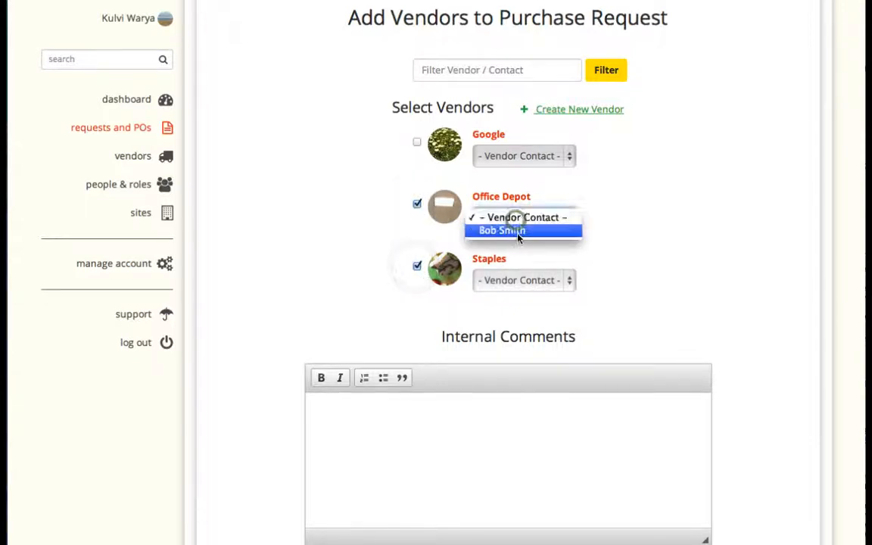
{"action": "left_click", "coordinate": [519, 232]}
{"action": "left_click", "coordinate": [518, 280]}
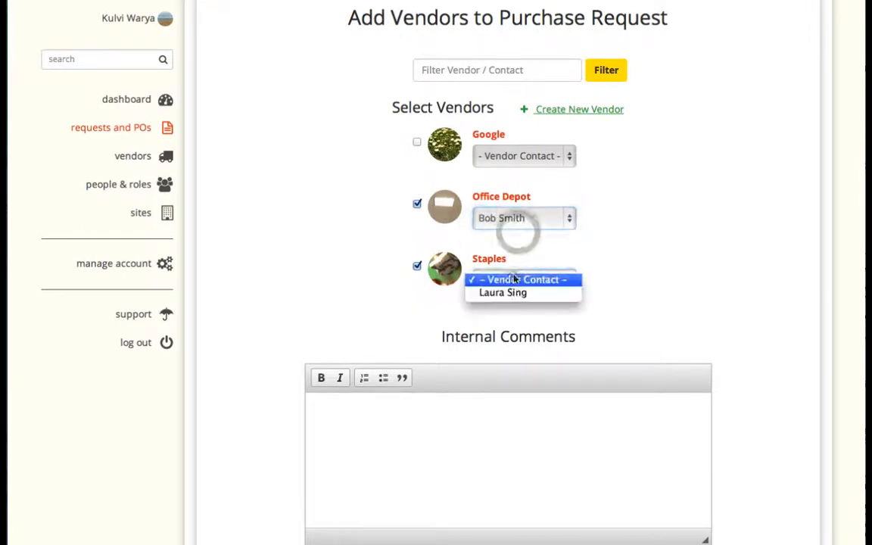
{"action": "left_click", "coordinate": [510, 294]}
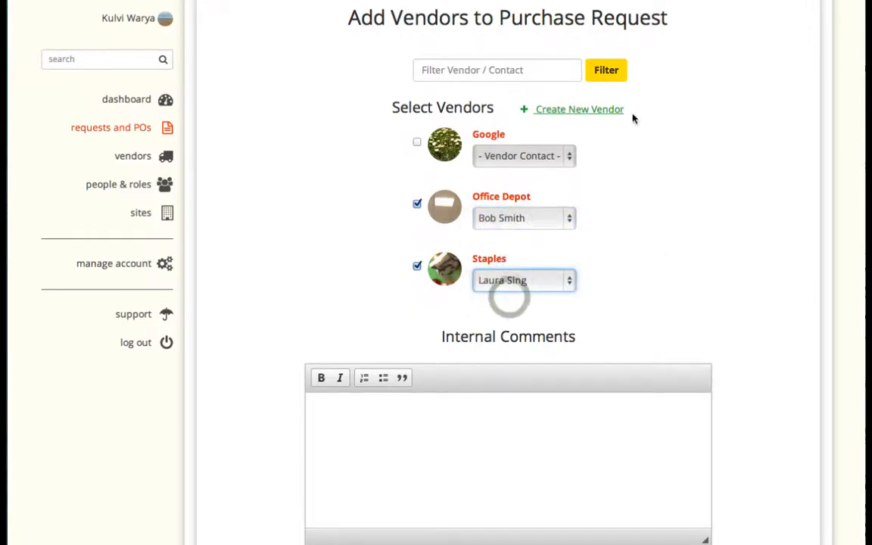
{"action": "scroll", "coordinate": [623, 238], "scroll_direction": "down", "scroll_amount": 2}
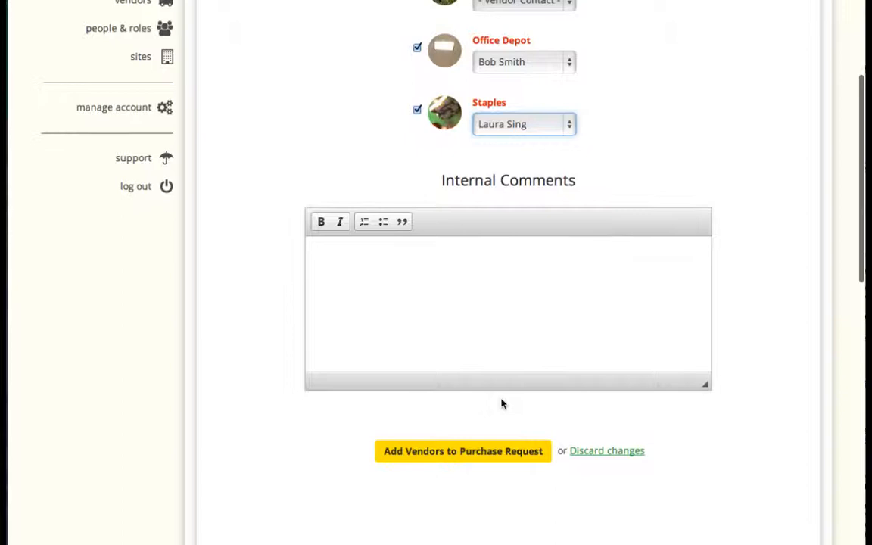
{"action": "left_click", "coordinate": [458, 452]}
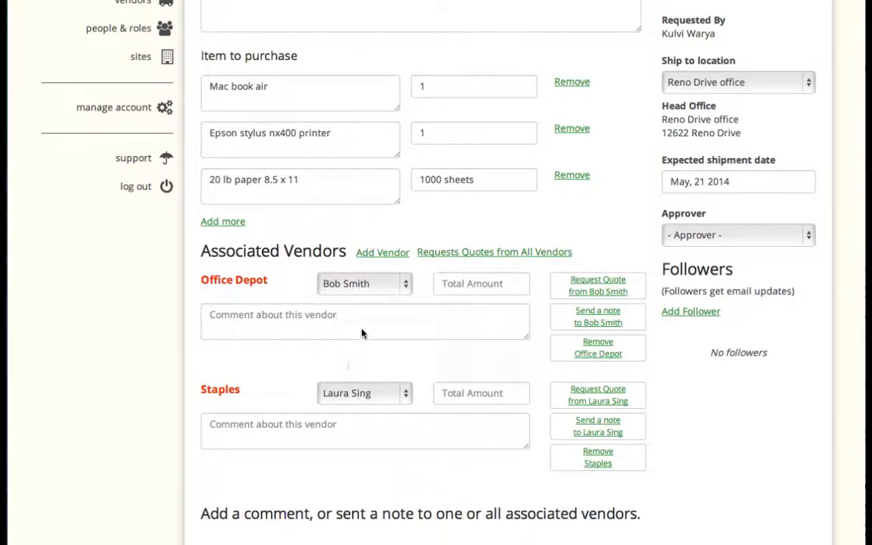
- Enter the vendor comment "This vendor is very good." for Office Depot
{"action": "left_click", "coordinate": [299, 317]}
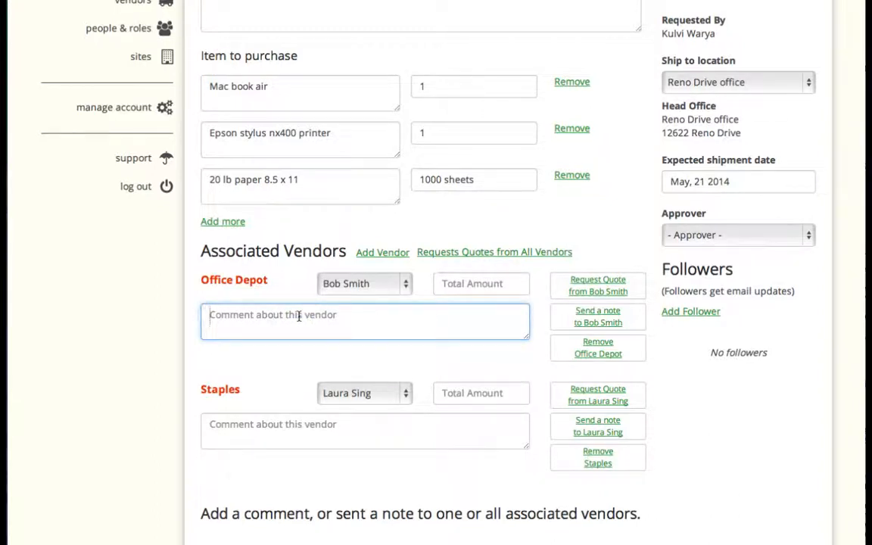
{"action": "type", "text": "This"}
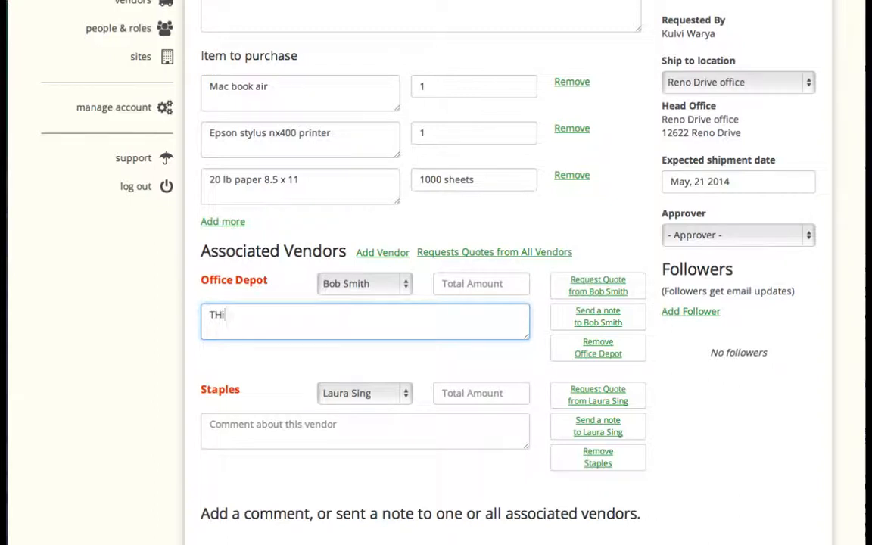
{"action": "type", "text": " vendor is very"}
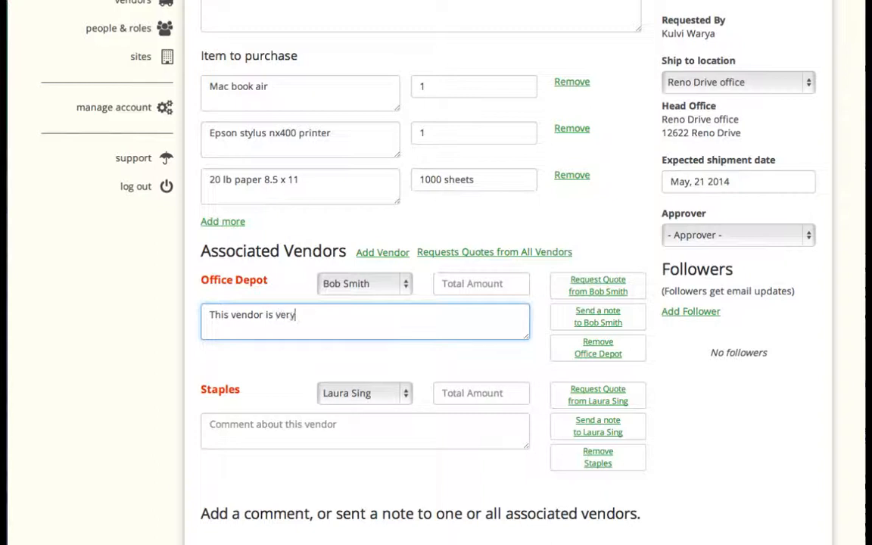
{"action": "type", "text": " good."}
{"action": "left_click", "coordinate": [481, 284]}
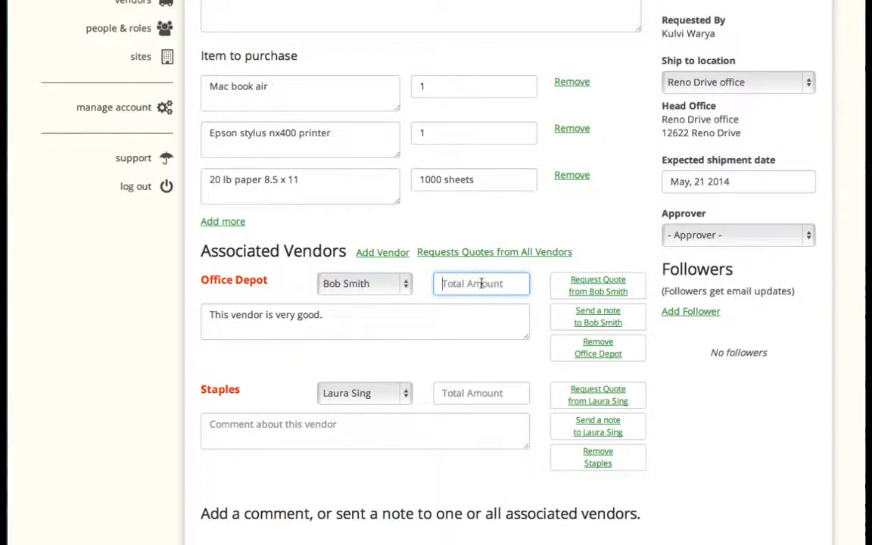
{"action": "scroll", "coordinate": [508, 440], "scroll_direction": "down", "scroll_amount": 5}
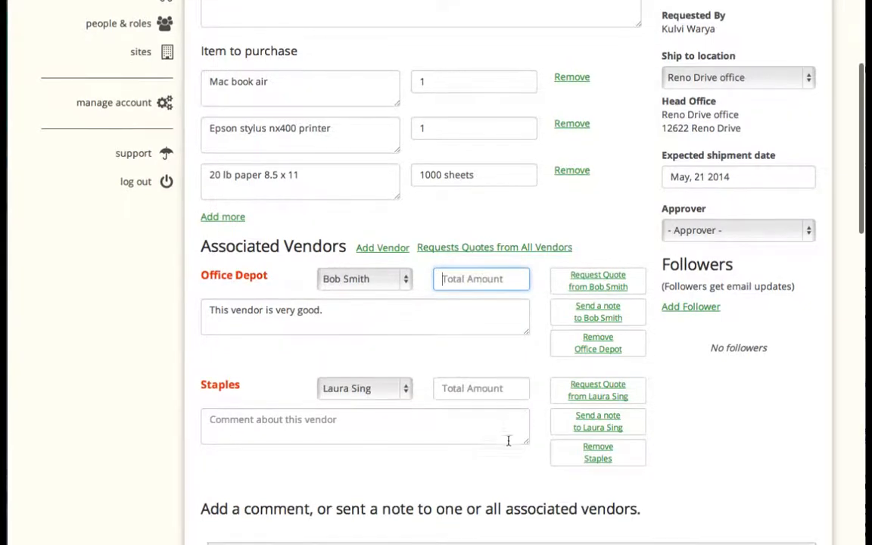
{"action": "scroll", "coordinate": [508, 439], "scroll_direction": "down", "scroll_amount": 5}
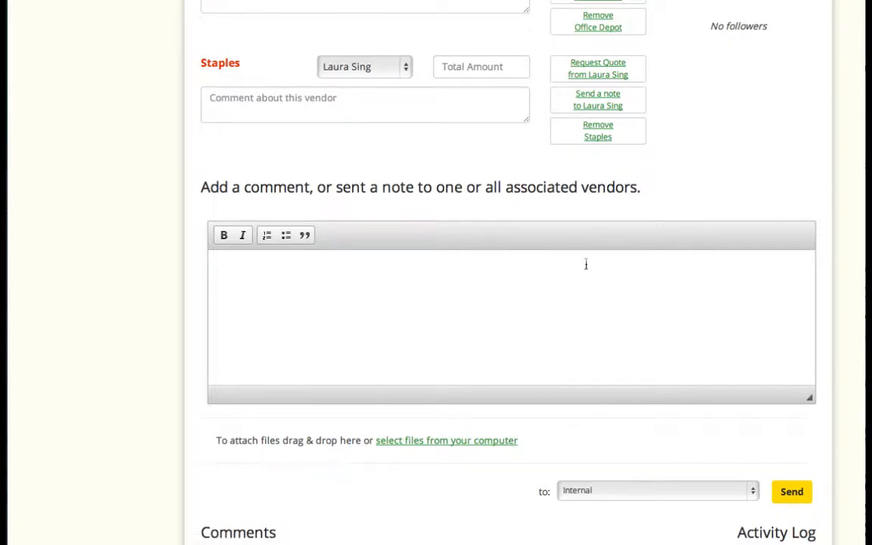
{"action": "scroll", "coordinate": [587, 265], "scroll_direction": "up", "scroll_amount": 3}
{"action": "scroll", "coordinate": [355, 343], "scroll_direction": "down", "scroll_amount": 3}
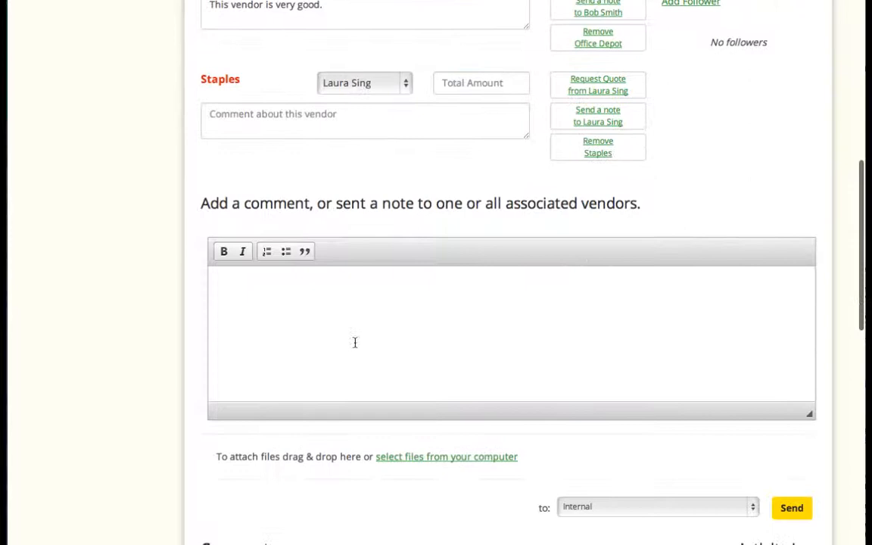
{"action": "left_click", "coordinate": [607, 506]}
{"action": "left_click", "coordinate": [593, 516]}
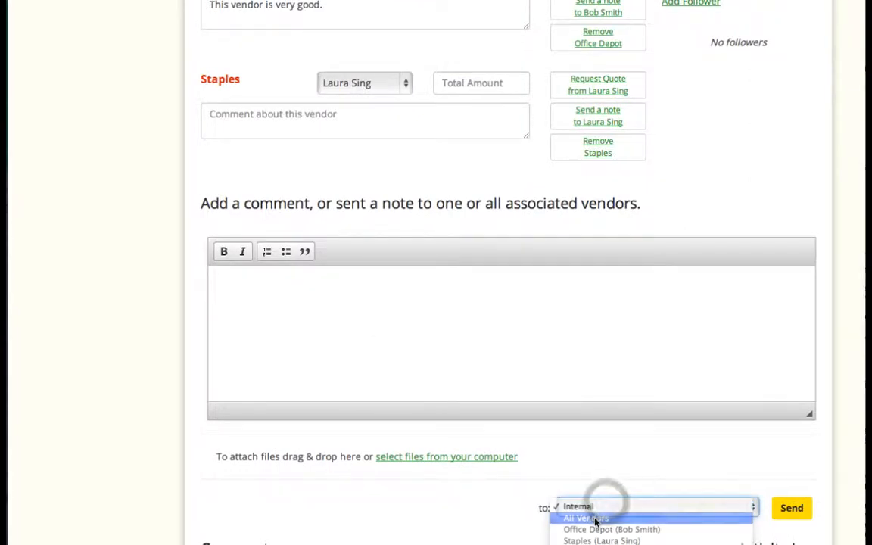
{"action": "scroll", "coordinate": [621, 188], "scroll_direction": "up", "scroll_amount": 3}
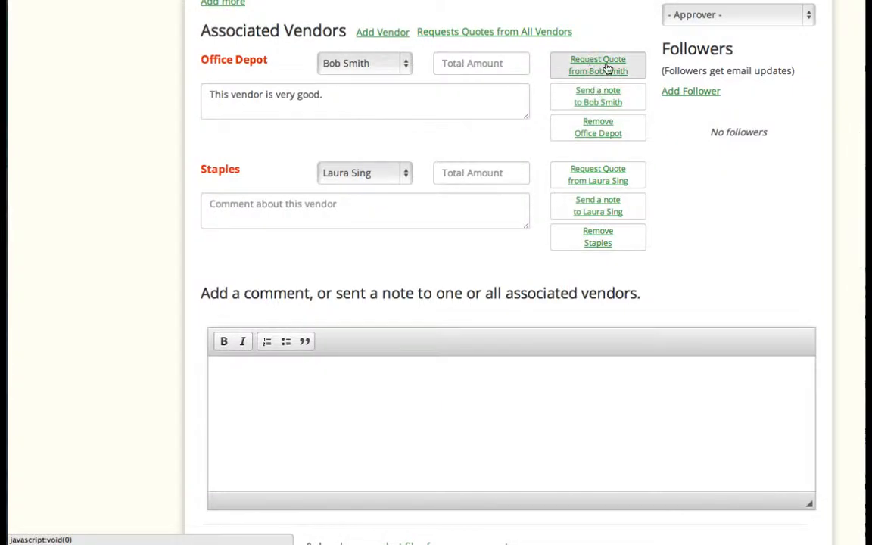
{"action": "left_click", "coordinate": [612, 110]}
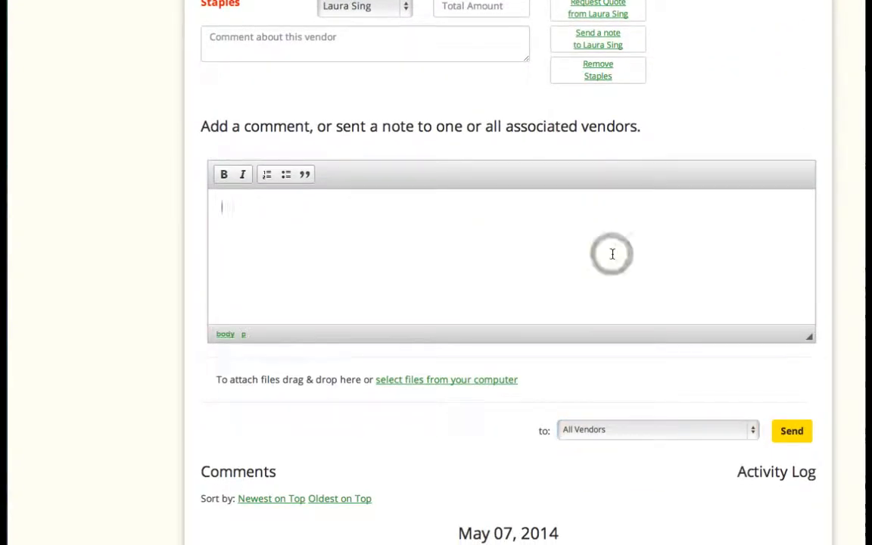
- Save the purchase request with its associated vendors and the Office Depot comment
{"action": "scroll", "coordinate": [575, 399], "scroll_direction": "up", "scroll_amount": 10}
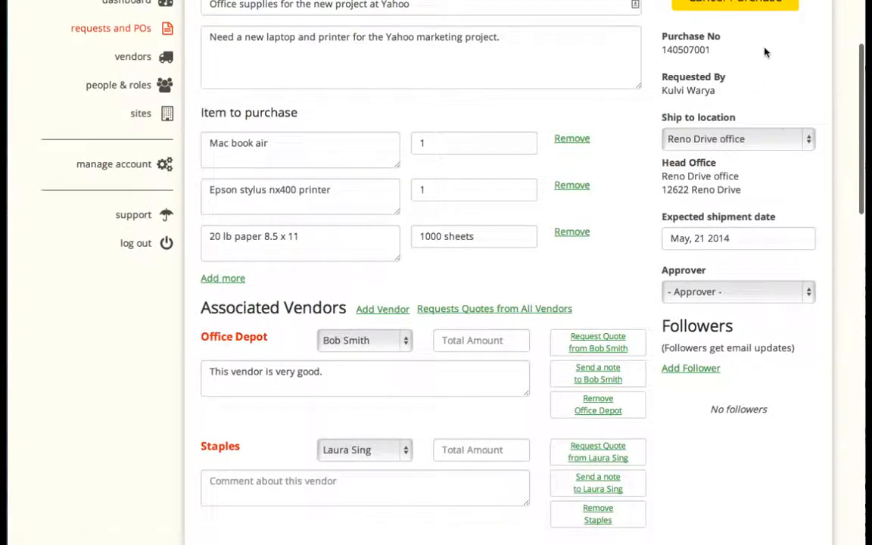
{"action": "left_click", "coordinate": [766, 22]}
{"action": "scroll", "coordinate": [732, 61], "scroll_direction": "up", "scroll_amount": 1}
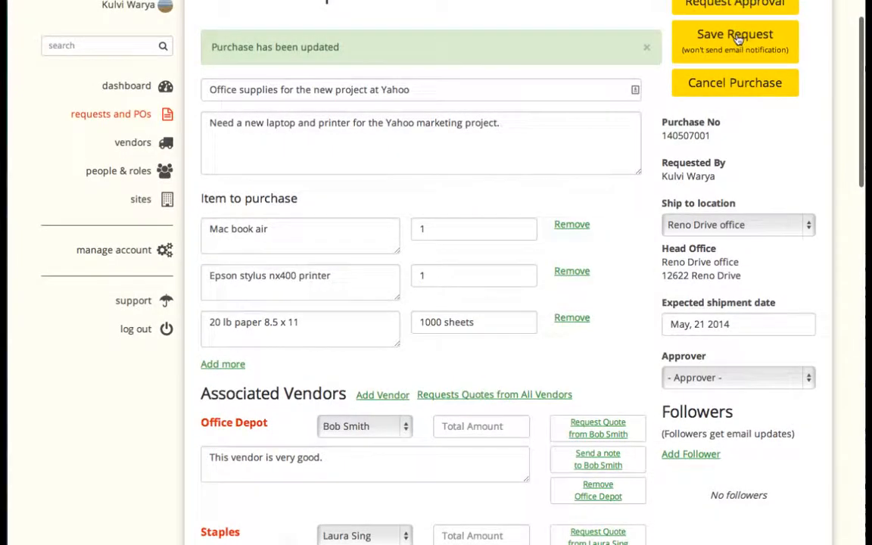
{"action": "left_click", "coordinate": [737, 37]}
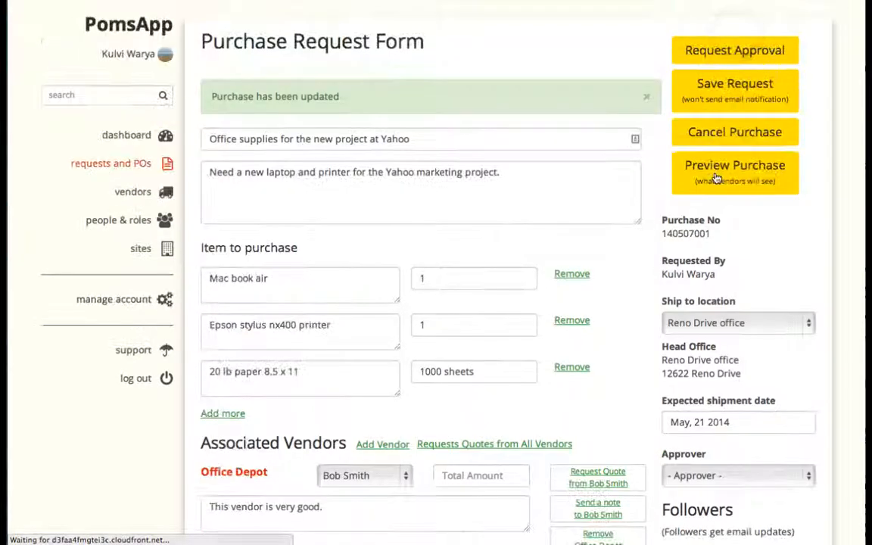
- Write the note "Hi all", "Can you please send a quote for the items in this PR?", "Thanks", signed with a first name
{"action": "scroll", "coordinate": [720, 175], "scroll_direction": "down", "scroll_amount": 4}
{"action": "scroll", "coordinate": [715, 172], "scroll_direction": "down", "scroll_amount": 1}
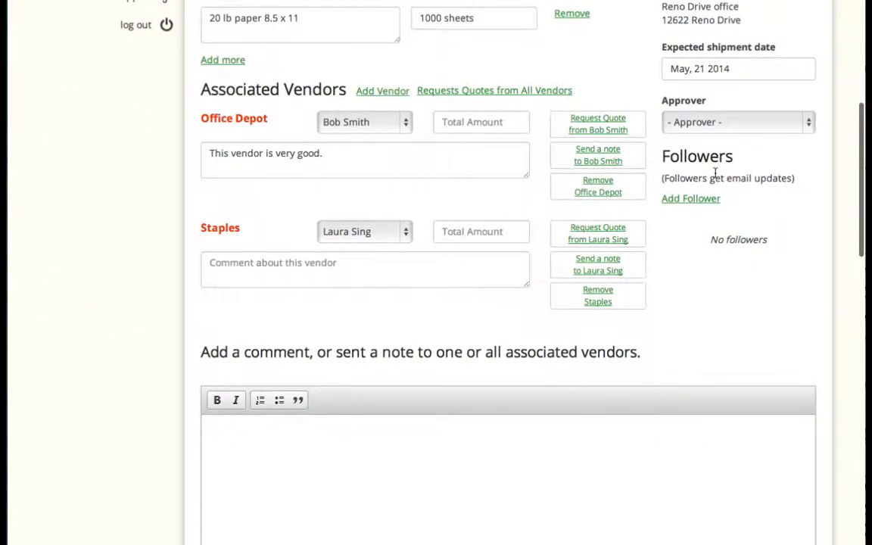
{"action": "scroll", "coordinate": [714, 174], "scroll_direction": "down", "scroll_amount": 5}
{"action": "scroll", "coordinate": [714, 174], "scroll_direction": "up", "scroll_amount": 3}
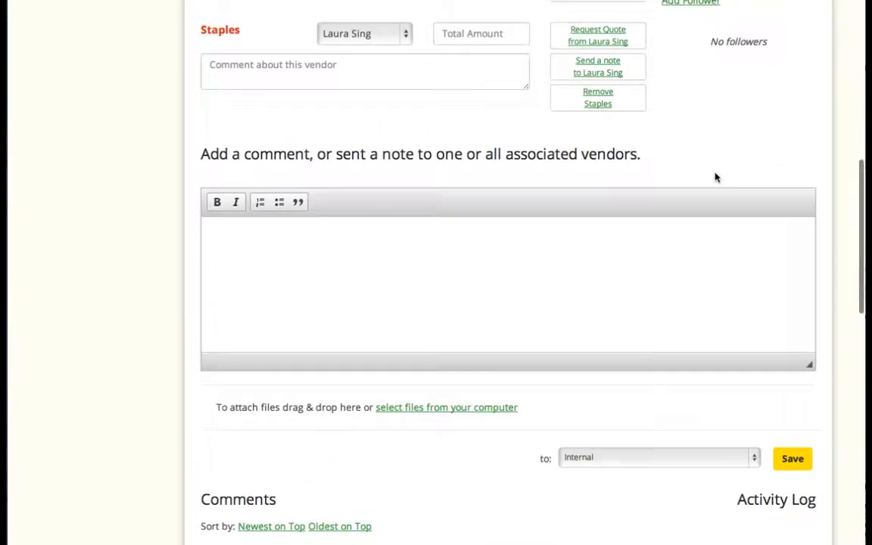
{"action": "scroll", "coordinate": [716, 177], "scroll_direction": "up", "scroll_amount": 2}
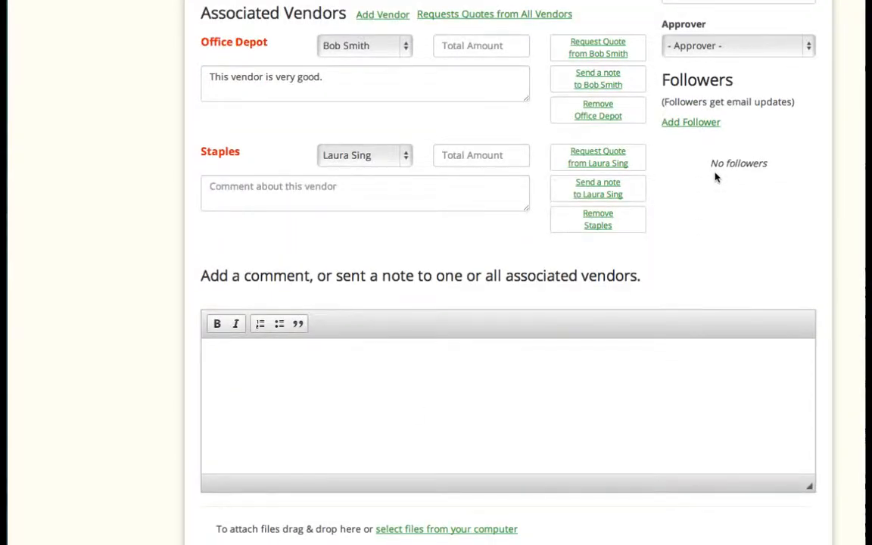
{"action": "left_click", "coordinate": [419, 410]}
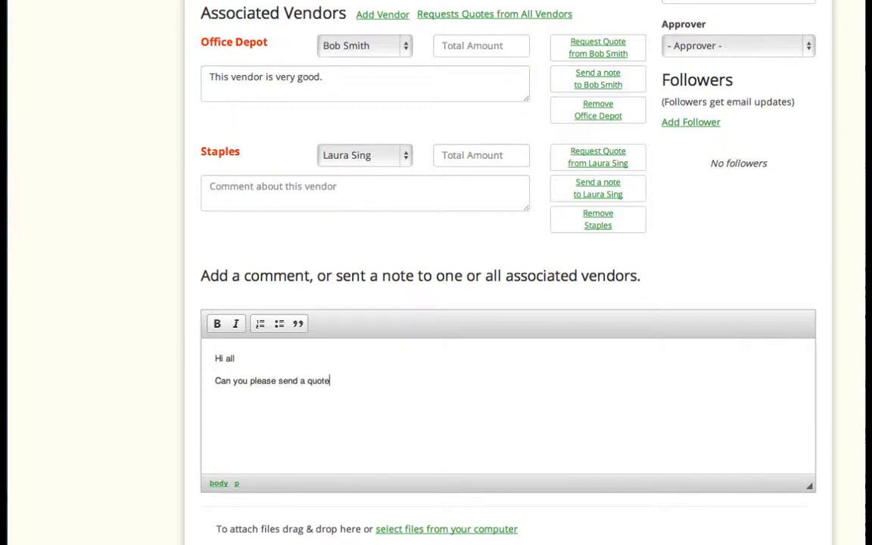
{"action": "type", "text": "the items in this PR? Th"}
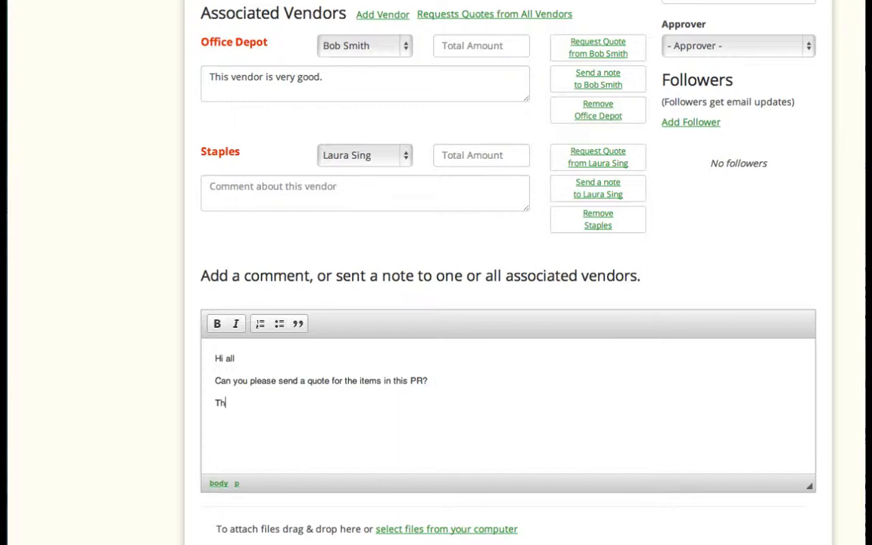
{"action": "type", "text": "anks"}
- Set the recipient of the quote note to All Vendors
{"action": "scroll", "coordinate": [419, 409], "scroll_direction": "down", "scroll_amount": 5}
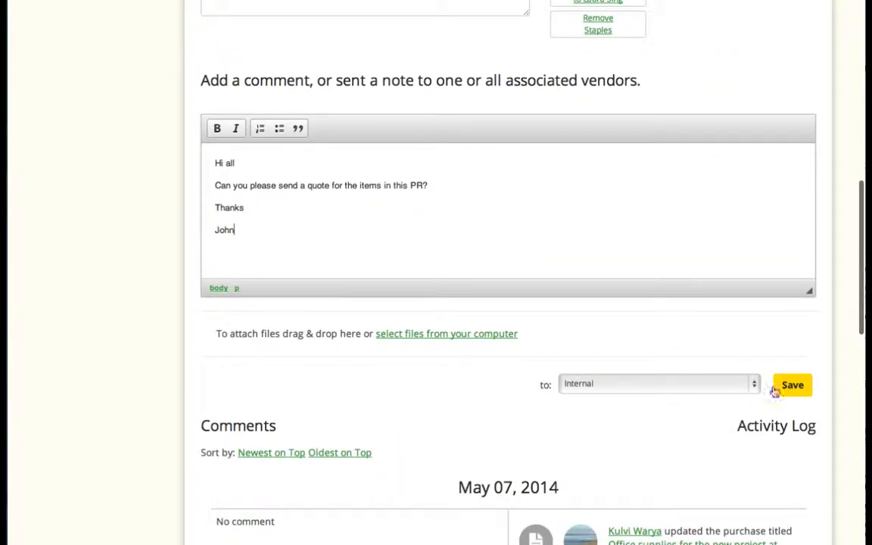
{"action": "left_click", "coordinate": [712, 383]}
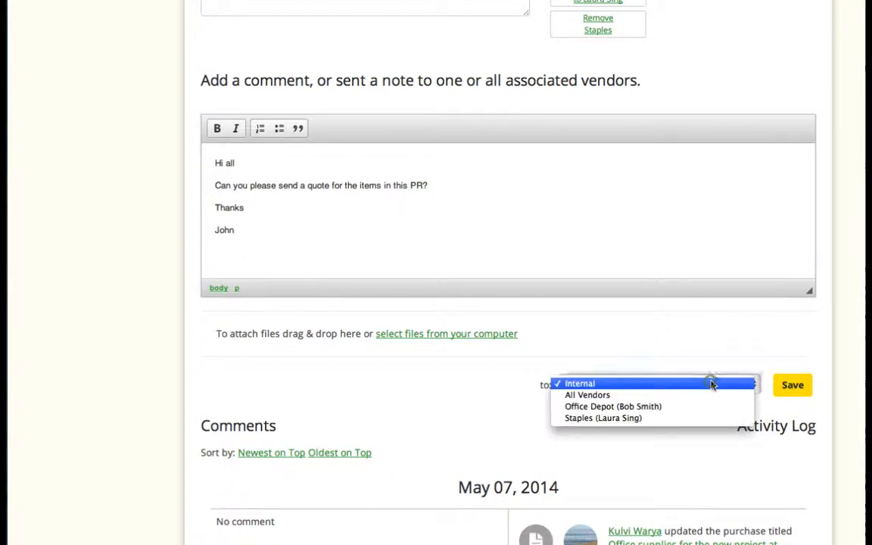
{"action": "left_click", "coordinate": [633, 397]}
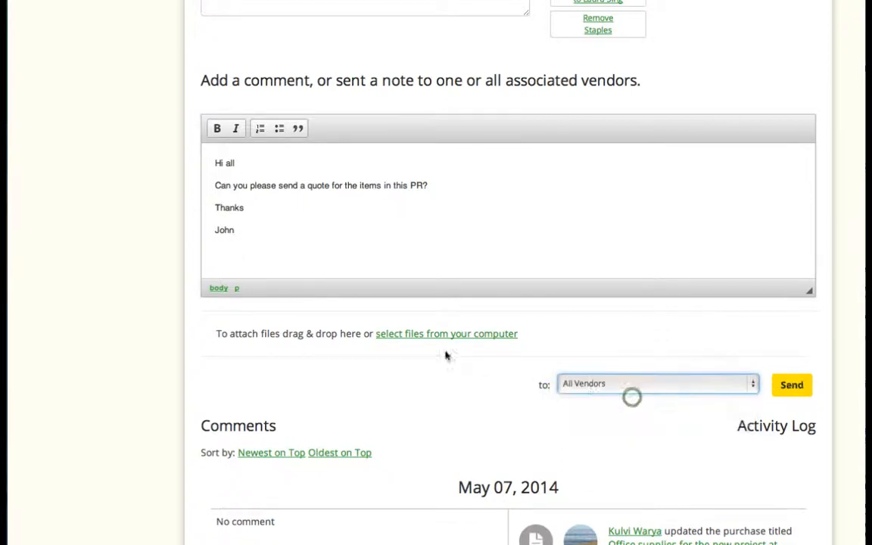
- Replace the note's signature with the requester's first name and send the note
{"action": "double_click", "coordinate": [221, 231]}
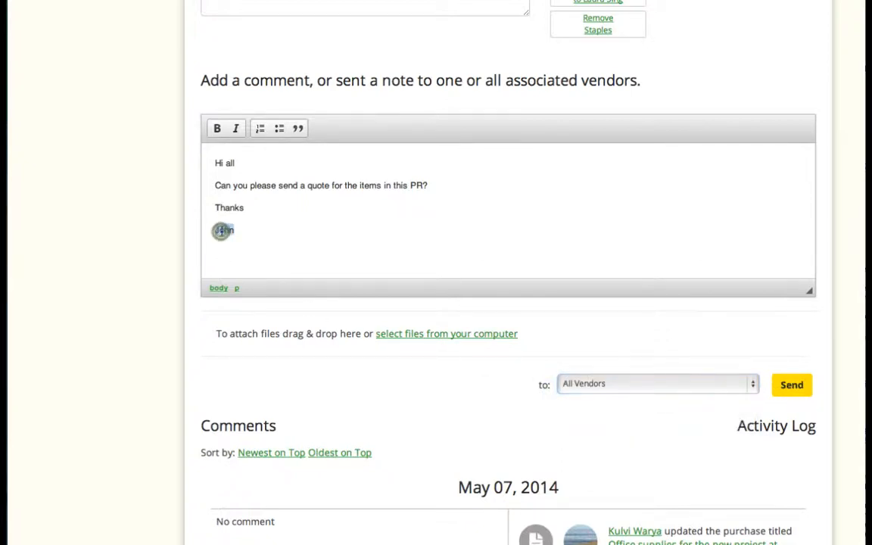
{"action": "type", "text": "Kulvi"}
{"action": "left_click", "coordinate": [792, 388]}
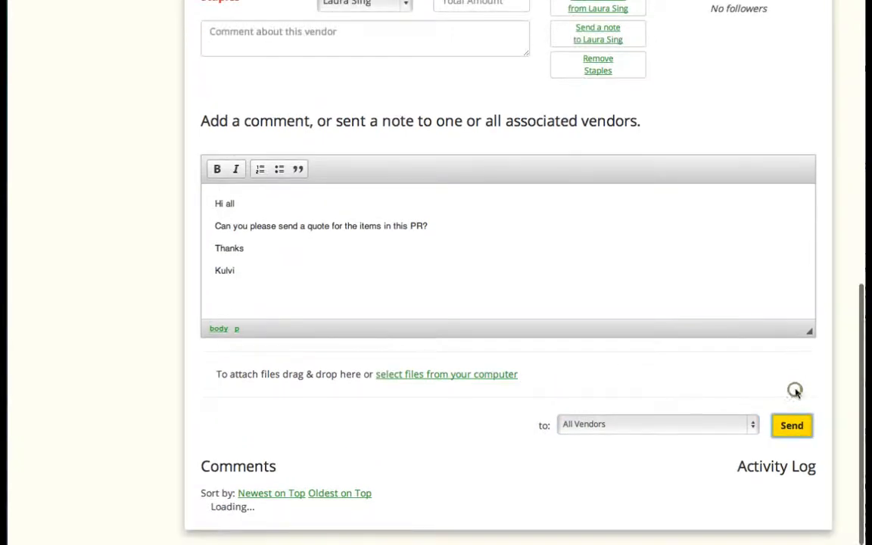
{"action": "scroll", "coordinate": [469, 397], "scroll_direction": "down", "scroll_amount": 5}
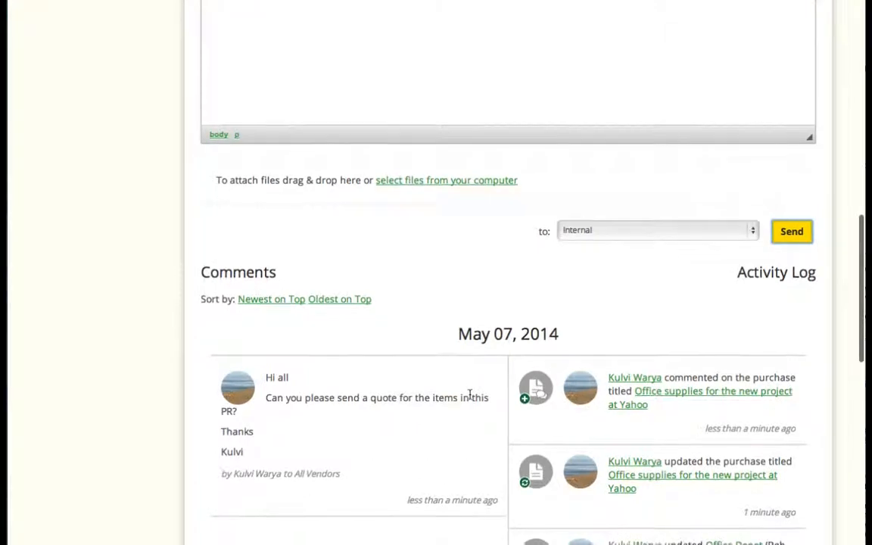
- Examine the purchase request form, the note sent to all vendors under Comments, and the entries in the Activity Log
{"action": "scroll", "coordinate": [469, 399], "scroll_direction": "up", "scroll_amount": 9}
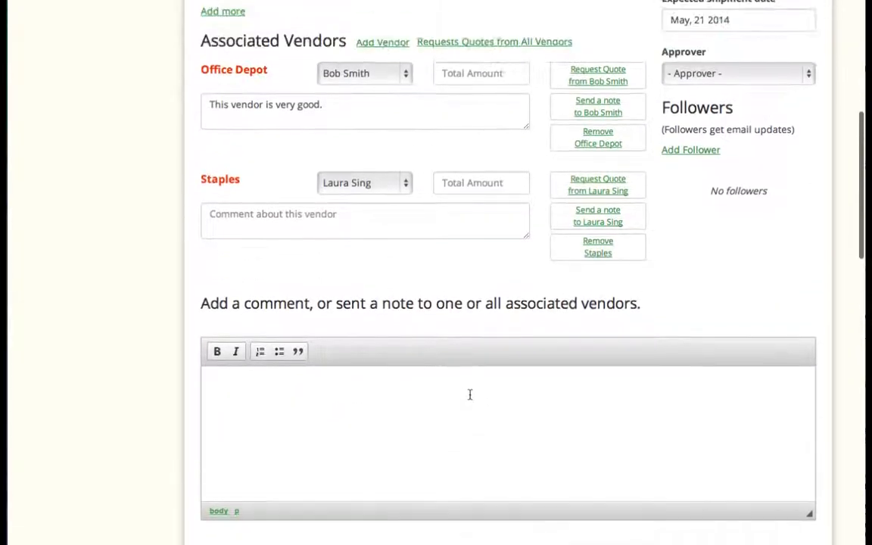
{"action": "scroll", "coordinate": [469, 395], "scroll_direction": "down", "scroll_amount": 6}
{"action": "scroll", "coordinate": [469, 399], "scroll_direction": "up", "scroll_amount": 14}
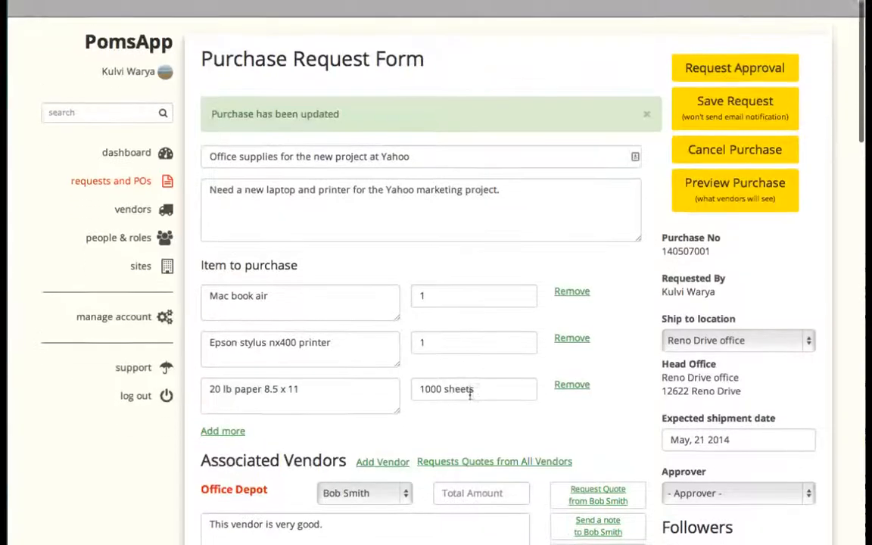
{"action": "scroll", "coordinate": [376, 272], "scroll_direction": "down", "scroll_amount": 13}
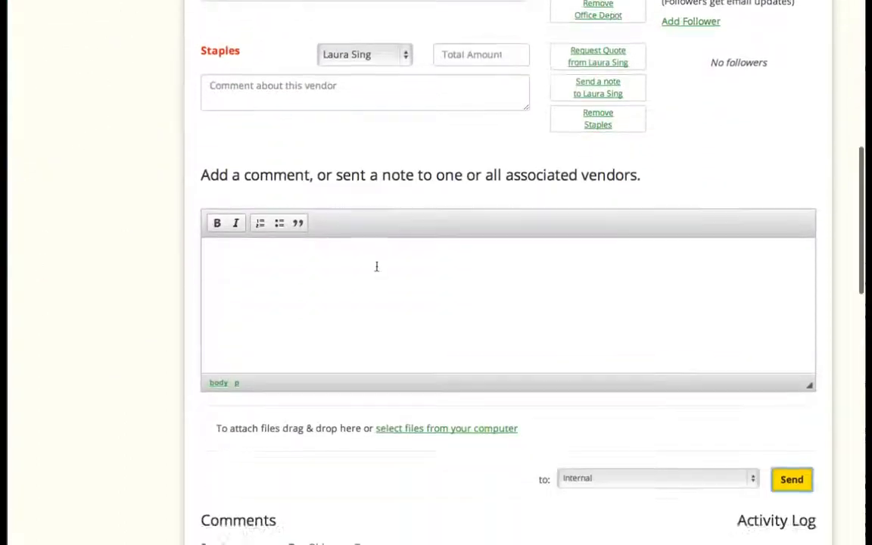
{"action": "scroll", "coordinate": [376, 266], "scroll_direction": "down", "scroll_amount": 7}
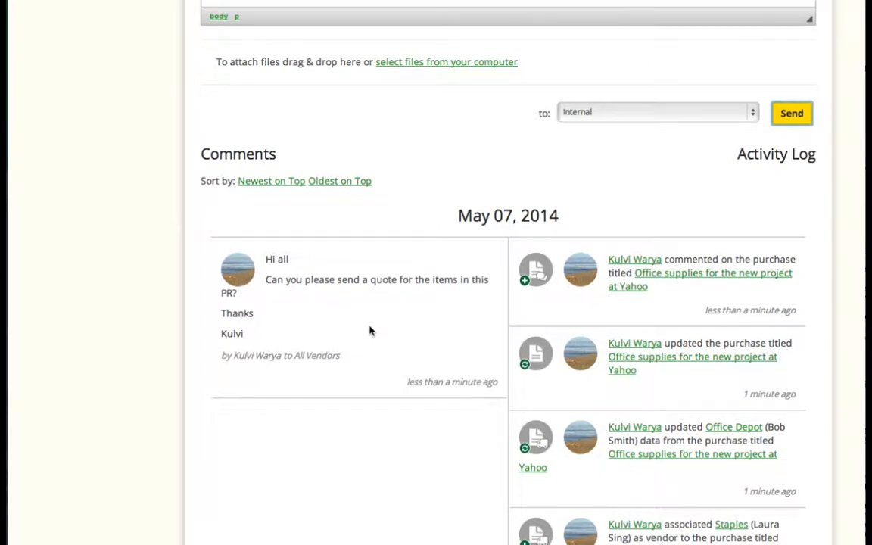
{"action": "scroll", "coordinate": [643, 302], "scroll_direction": "down", "scroll_amount": 3}
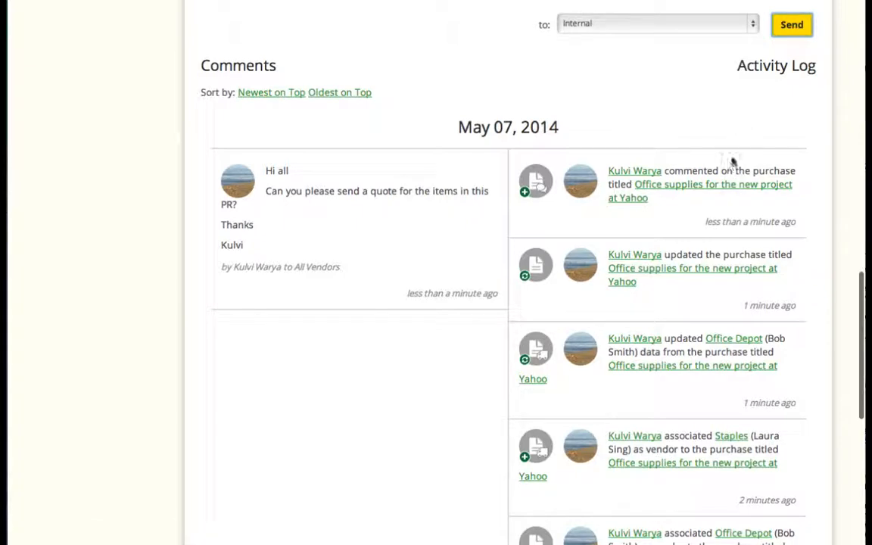
{"action": "scroll", "coordinate": [666, 355], "scroll_direction": "down", "scroll_amount": 5}
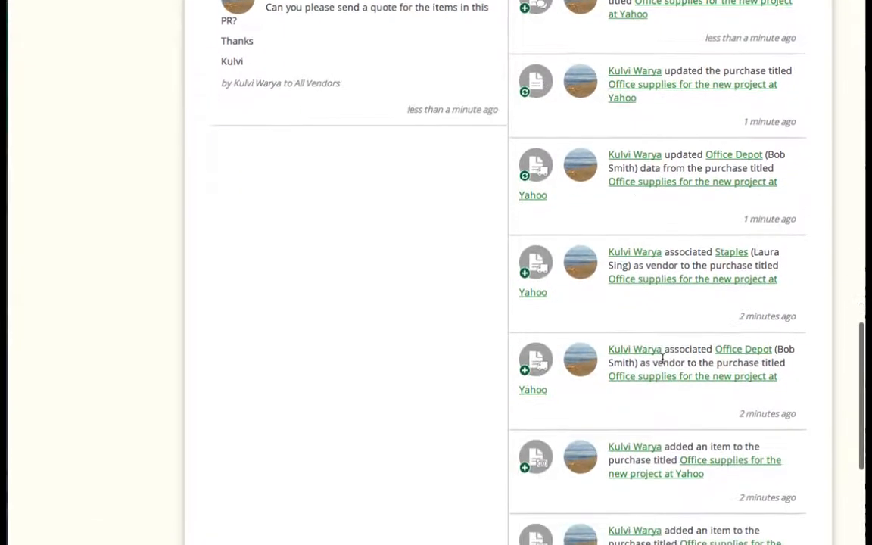
{"action": "scroll", "coordinate": [663, 359], "scroll_direction": "down", "scroll_amount": 2}
{"action": "scroll", "coordinate": [663, 361], "scroll_direction": "up", "scroll_amount": 6}
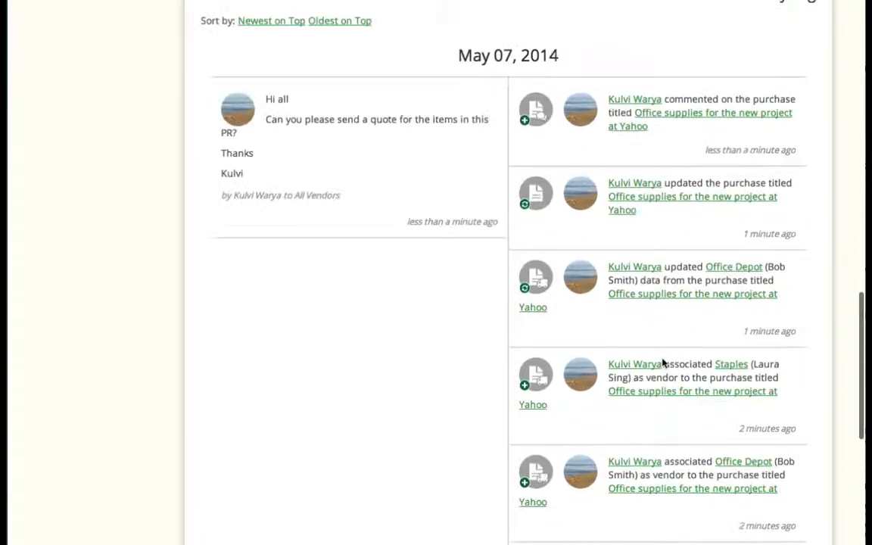
{"action": "scroll", "coordinate": [664, 364], "scroll_direction": "up", "scroll_amount": 15}
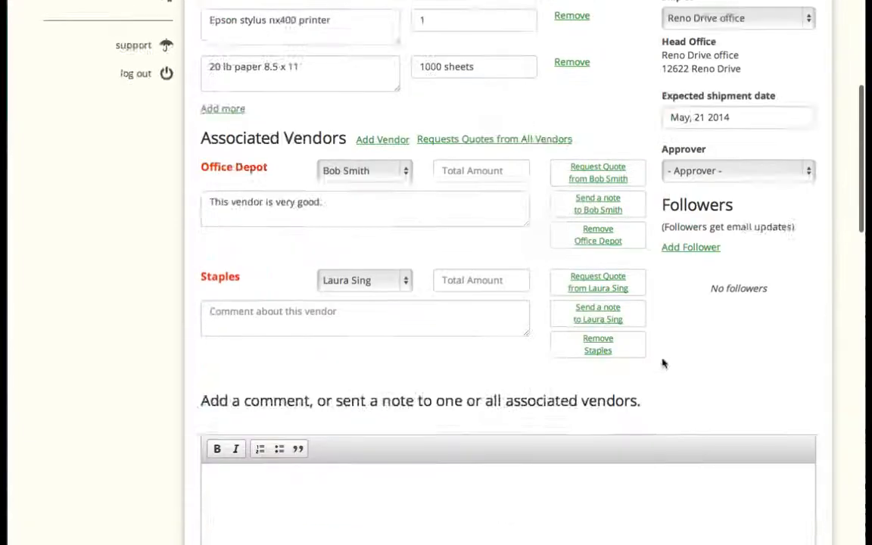
{"action": "scroll", "coordinate": [664, 364], "scroll_direction": "up", "scroll_amount": 3}
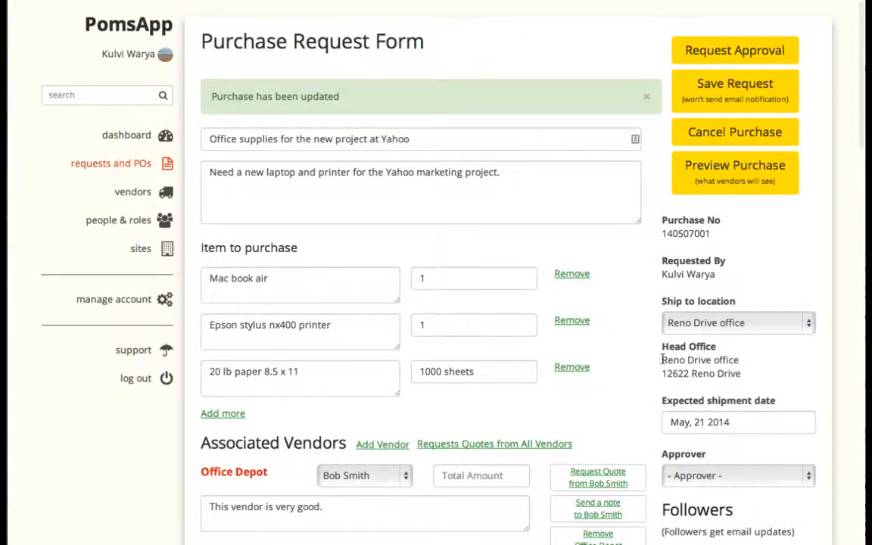
- Discard the blank approval request and set the purchase's approver to the user listed by e-mail address
{"action": "left_click", "coordinate": [740, 51]}
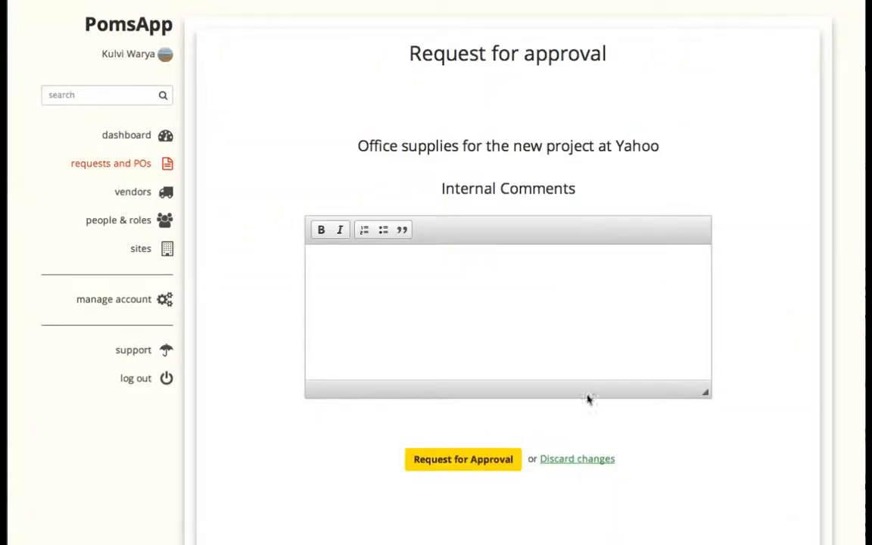
{"action": "left_click", "coordinate": [584, 458]}
{"action": "scroll", "coordinate": [678, 479], "scroll_direction": "down", "scroll_amount": 3}
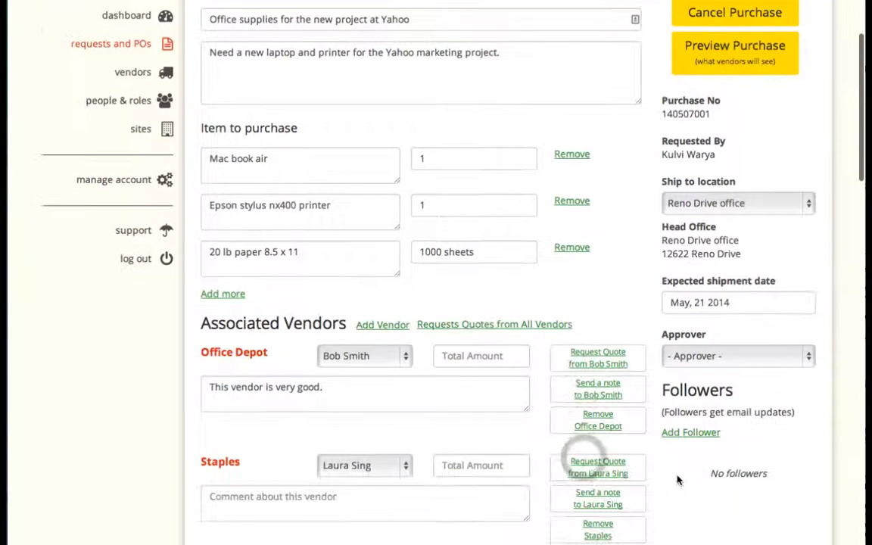
{"action": "left_click", "coordinate": [685, 361]}
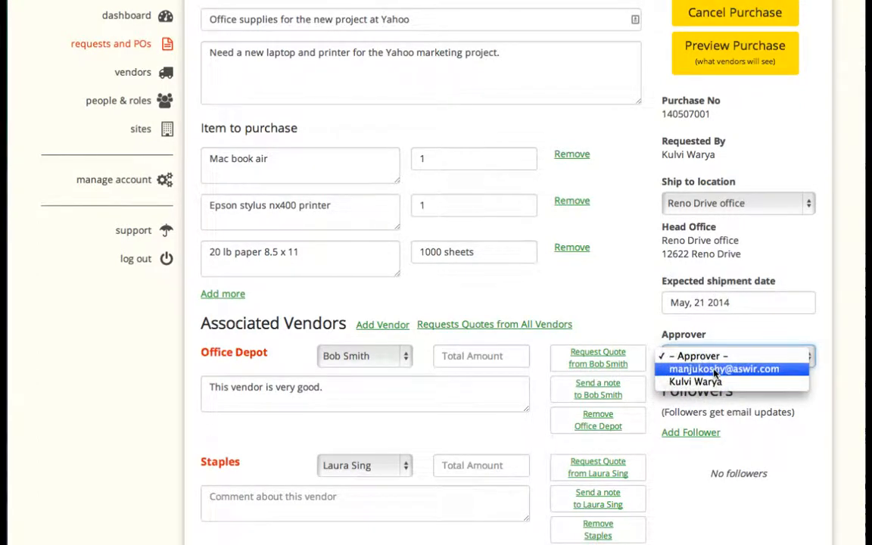
{"action": "left_click", "coordinate": [714, 369]}
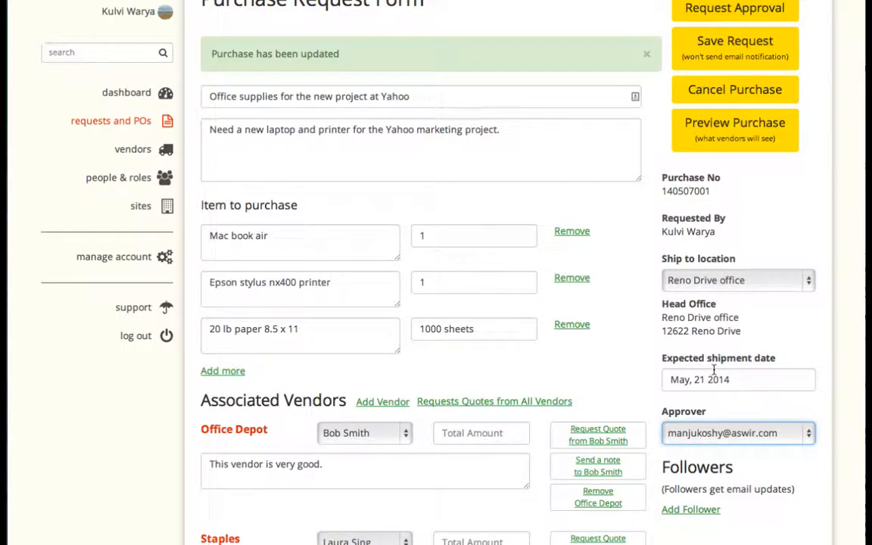
- Request approval with an internal comment greeting the approver, saying both vendor contacts "will be able to meet our delivery schedule", and adding "Please approve"
{"action": "scroll", "coordinate": [714, 369], "scroll_direction": "up", "scroll_amount": 2}
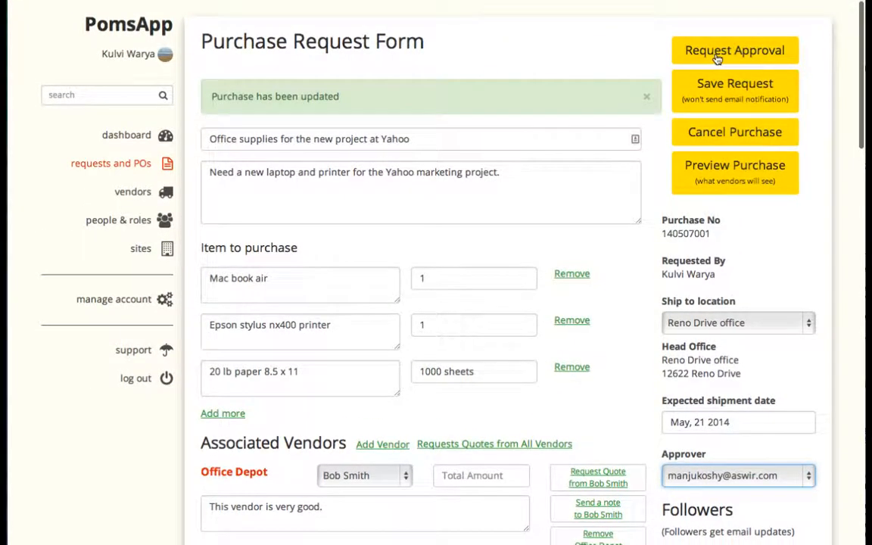
{"action": "left_click", "coordinate": [717, 55]}
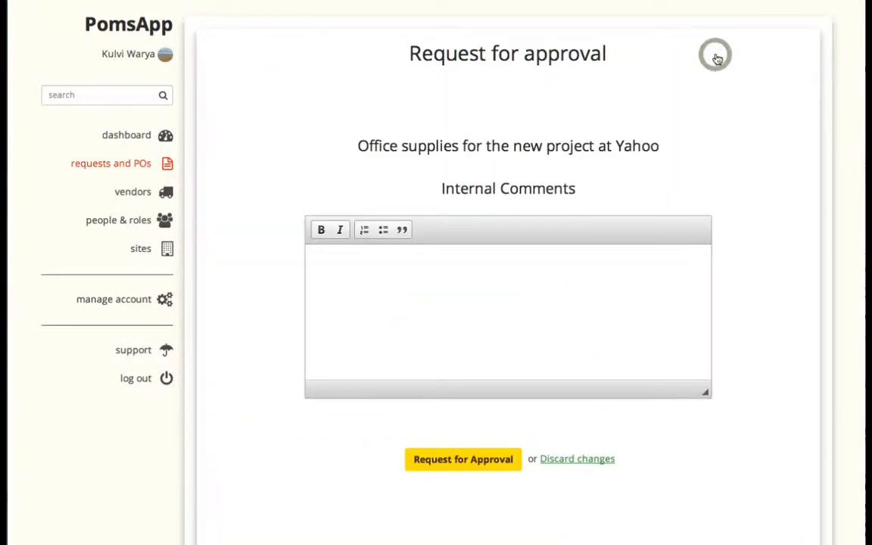
{"action": "left_click", "coordinate": [546, 281]}
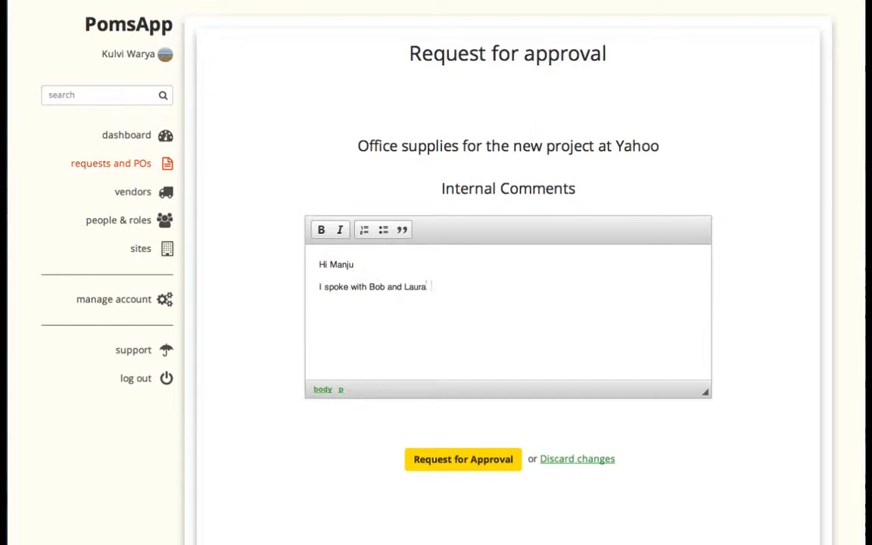
{"action": "type", "text": "ey both will be a"}
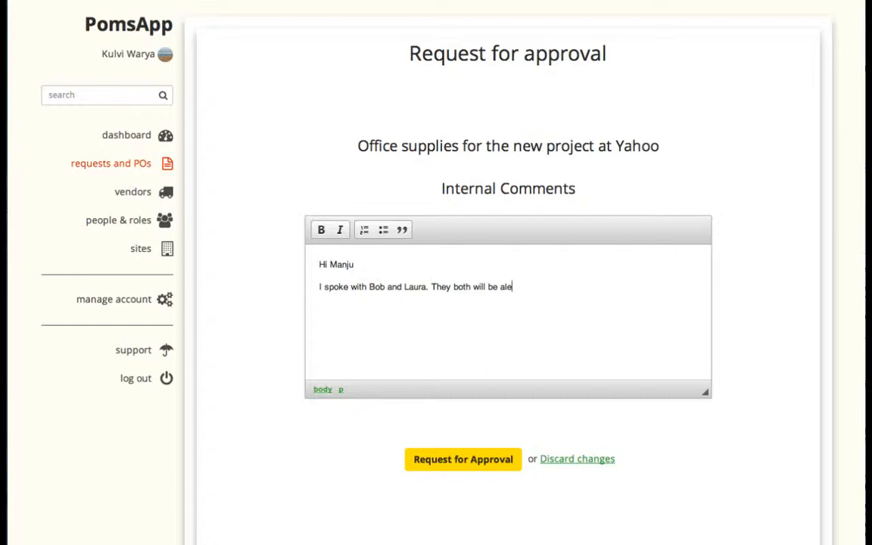
{"action": "type", "text": "le to meet our delivery s"}
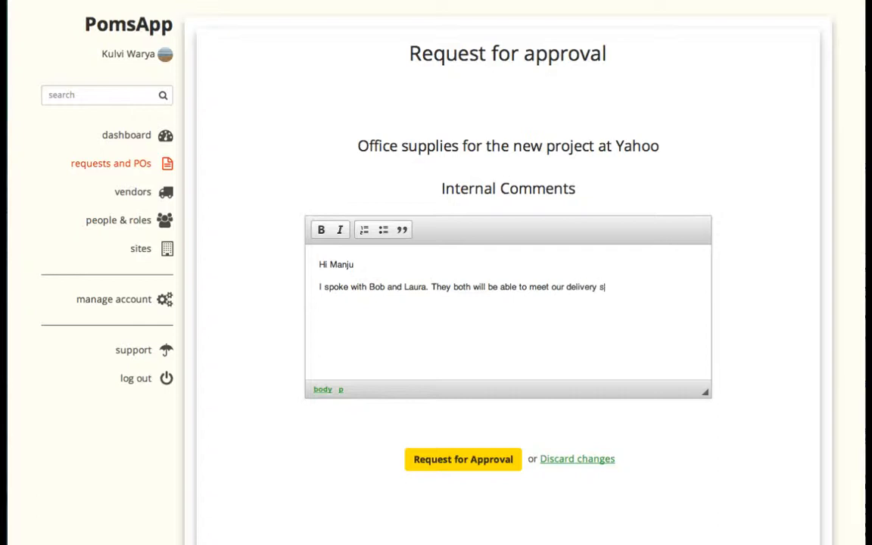
{"action": "type", "text": "chedule. Please appr"}
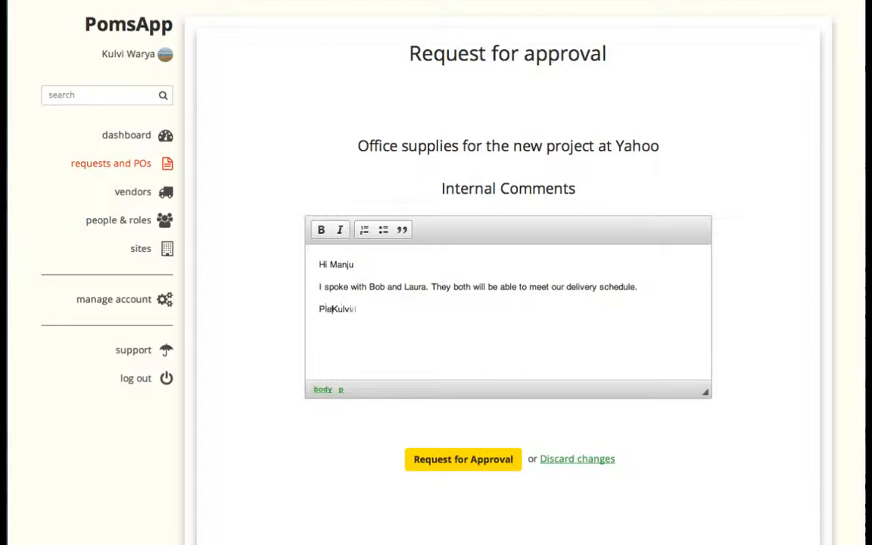
{"action": "type", "text": "ove"}
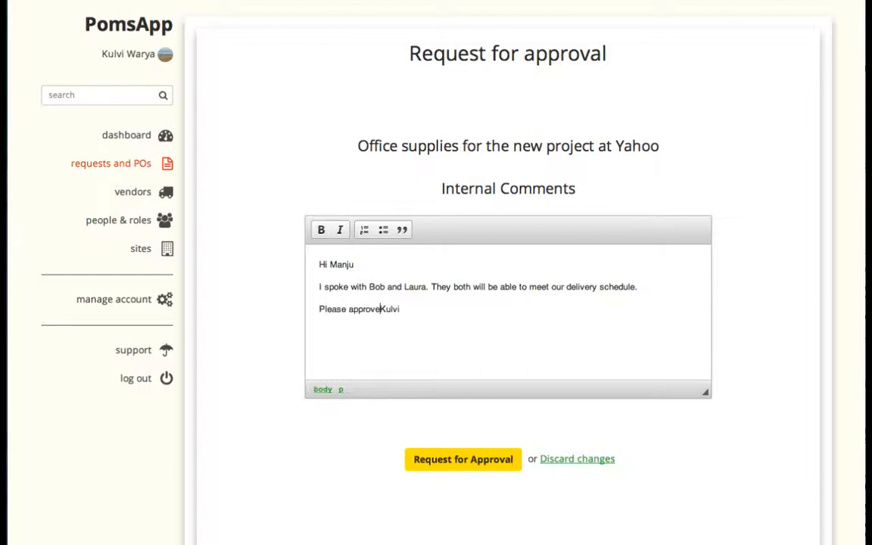
{"action": "key", "text": "Return"}
{"action": "left_click", "coordinate": [491, 467]}
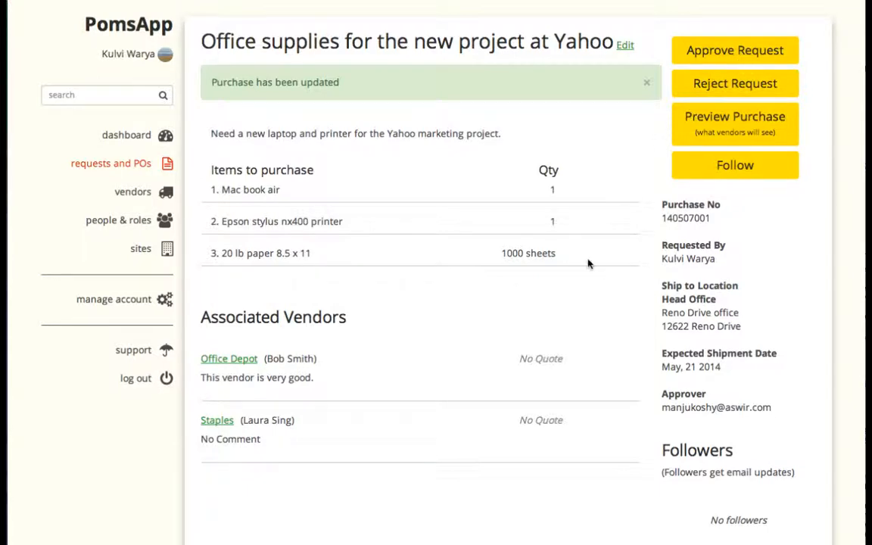
- Review the submitted purchase request with its vendors and comments, and examine the recent activity feed on the dashboard
{"action": "scroll", "coordinate": [589, 263], "scroll_direction": "down", "scroll_amount": 3}
{"action": "scroll", "coordinate": [589, 264], "scroll_direction": "down", "scroll_amount": 3}
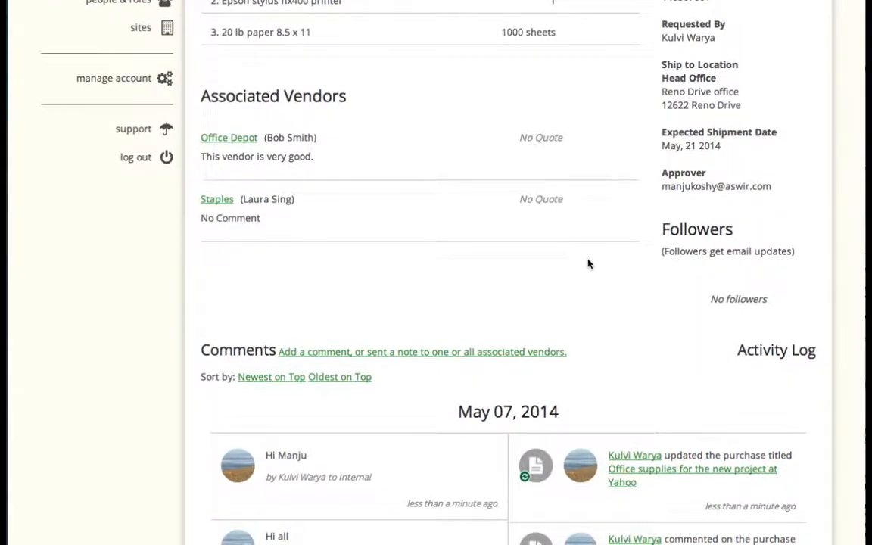
{"action": "scroll", "coordinate": [589, 263], "scroll_direction": "up", "scroll_amount": 6}
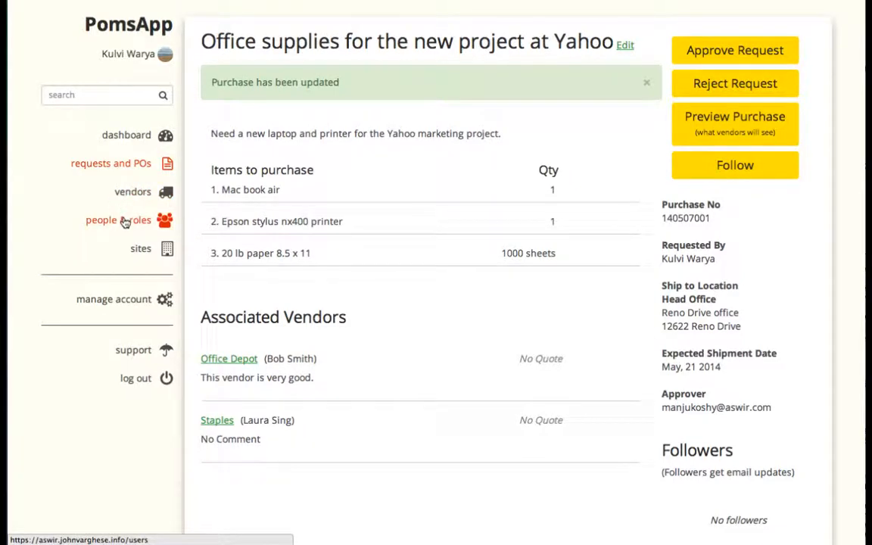
{"action": "left_click", "coordinate": [121, 141]}
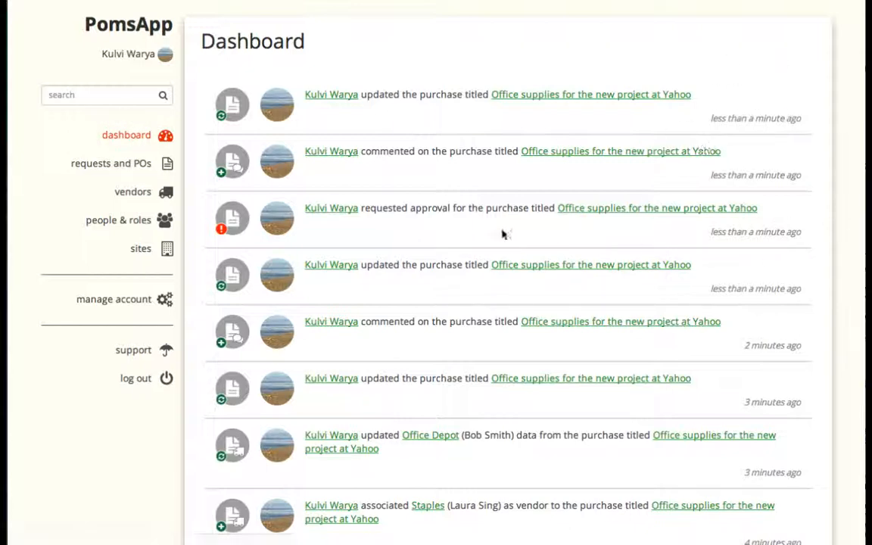
{"action": "scroll", "coordinate": [502, 233], "scroll_direction": "down", "scroll_amount": 1}
{"action": "scroll", "coordinate": [502, 235], "scroll_direction": "down", "scroll_amount": 4}
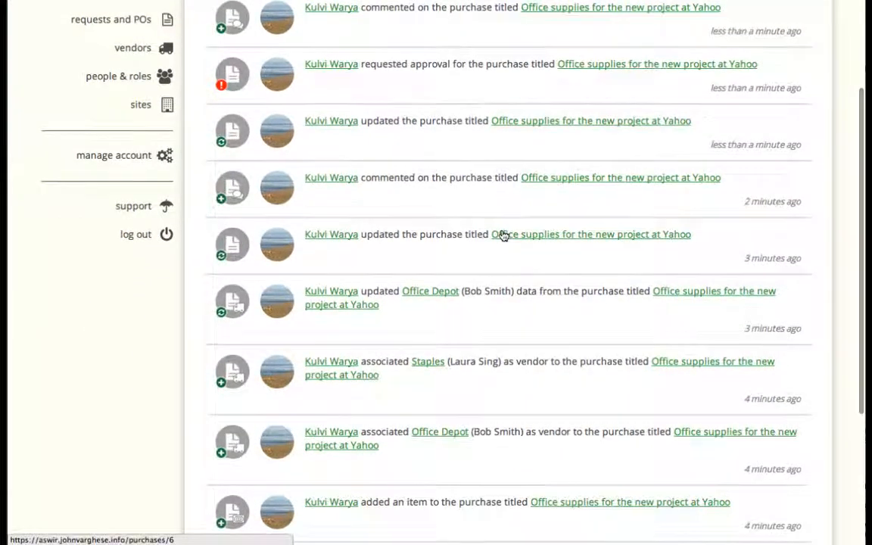
{"action": "scroll", "coordinate": [502, 235], "scroll_direction": "down", "scroll_amount": 5}
{"action": "scroll", "coordinate": [502, 233], "scroll_direction": "up", "scroll_amount": 10}
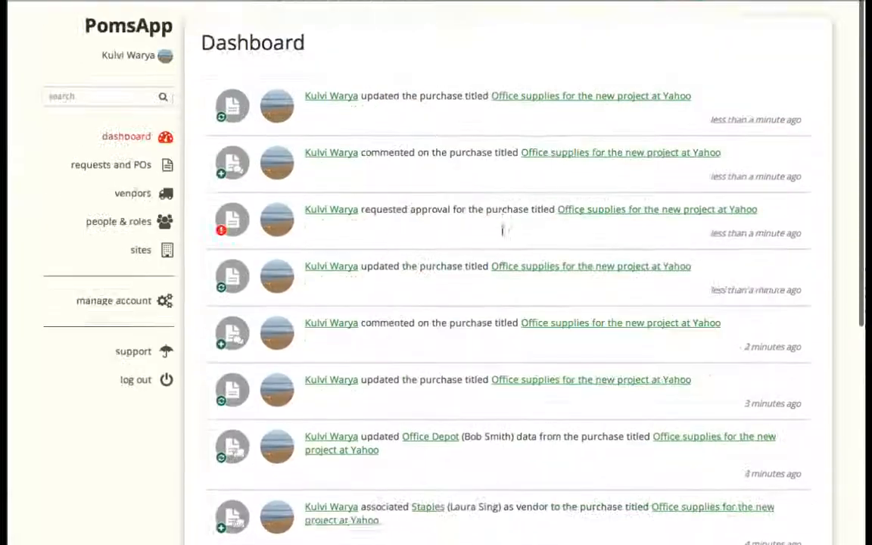